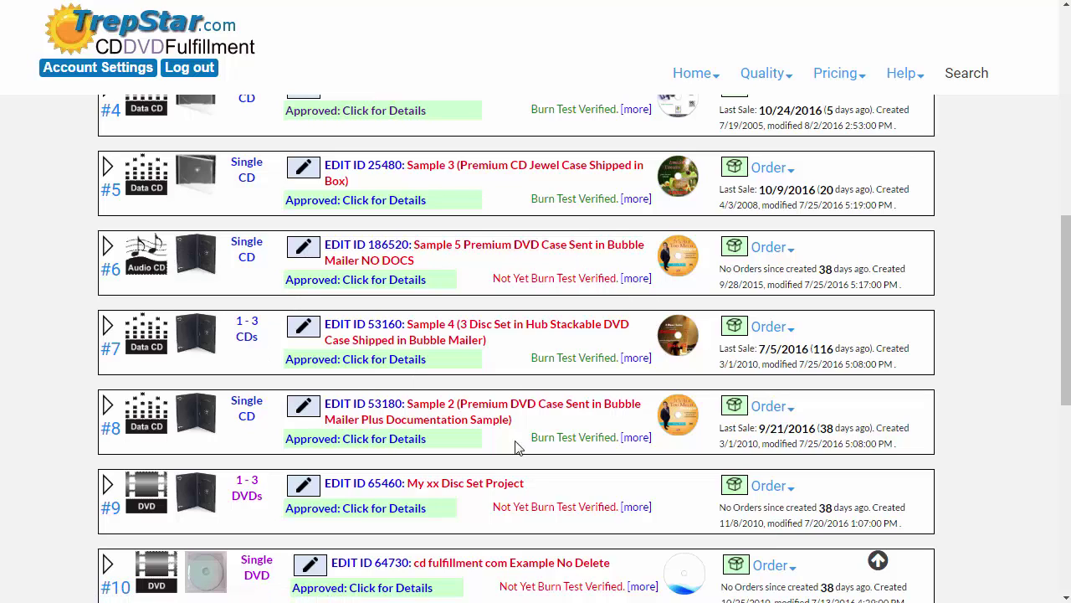
Step: Show the Order dropdown for the Sample 5 Premium DVD Case project in row #6
{"action": "left_click", "coordinate": [765, 247]}
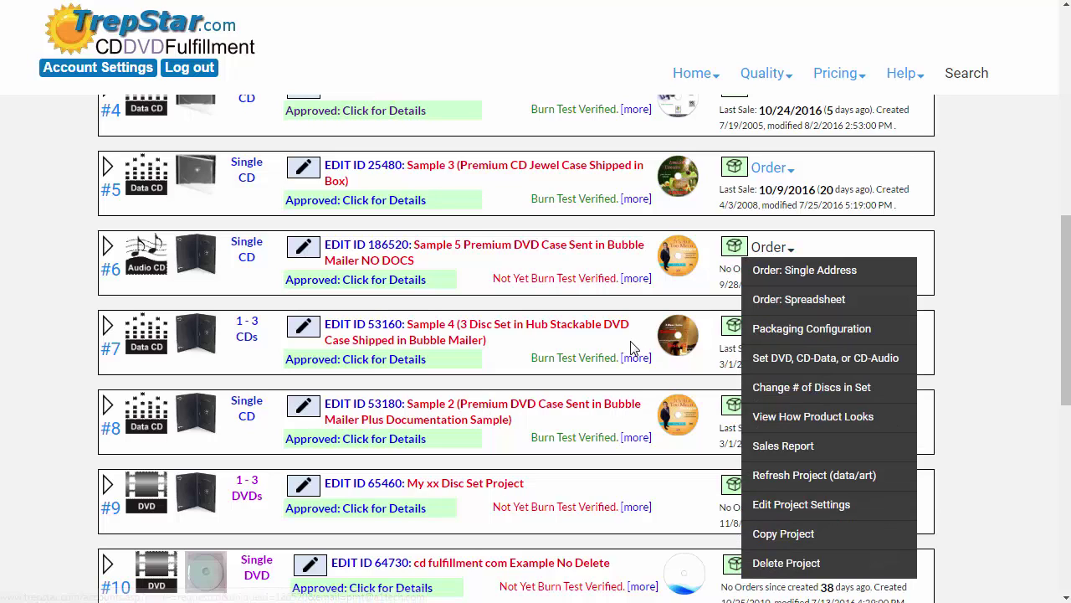
Step: Open Sample 5's Packaging Configuration from the Order menu, then return to the project list
{"action": "left_click", "coordinate": [526, 295]}
{"action": "left_click", "coordinate": [759, 250]}
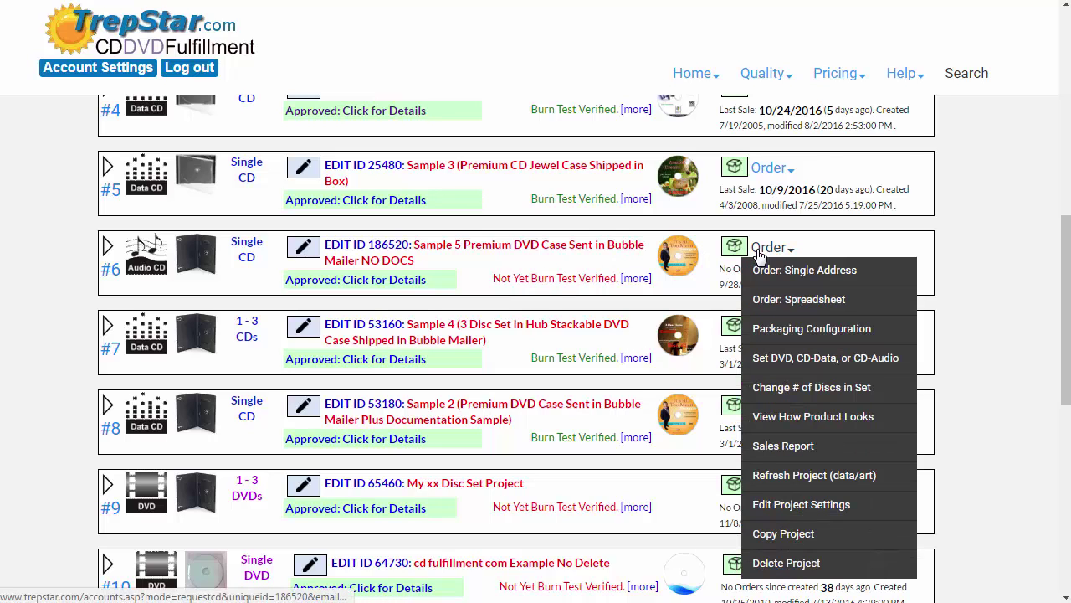
{"action": "left_click", "coordinate": [794, 333]}
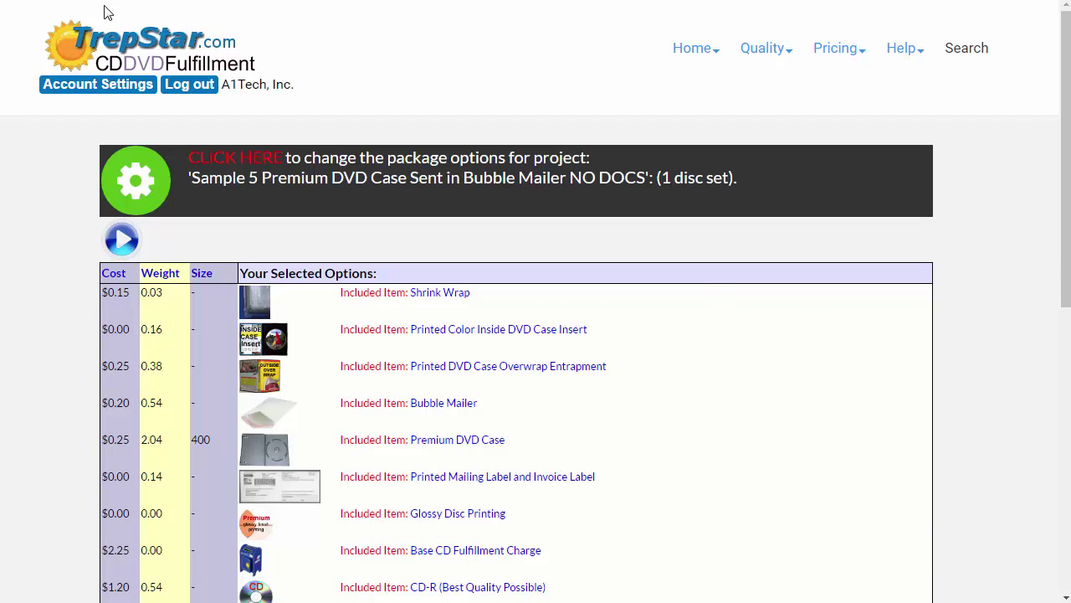
{"action": "key", "text": "alt+Left"}
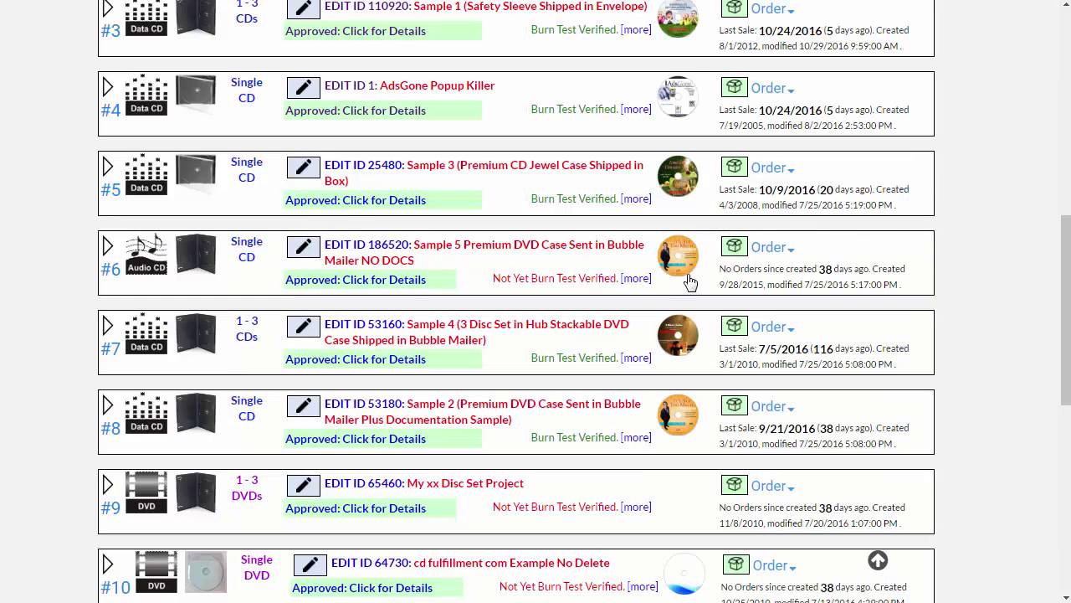
Step: Open Sample 5's package options page showing selected items, the $4.30 total and postage rates
{"action": "left_click", "coordinate": [190, 256]}
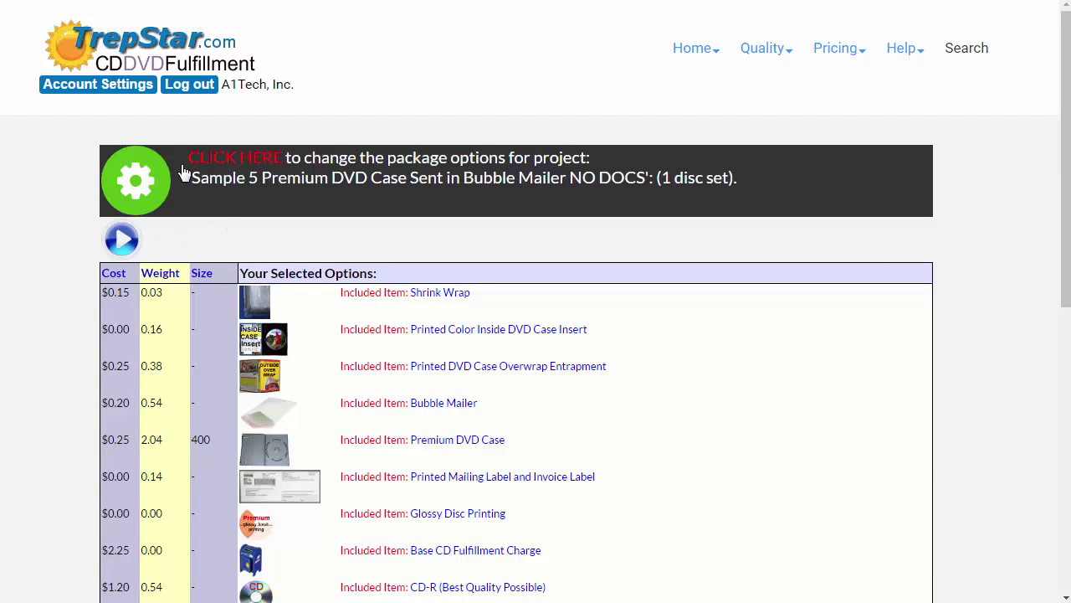
{"action": "scroll", "coordinate": [254, 362], "scroll_direction": "down", "scroll_amount": 3}
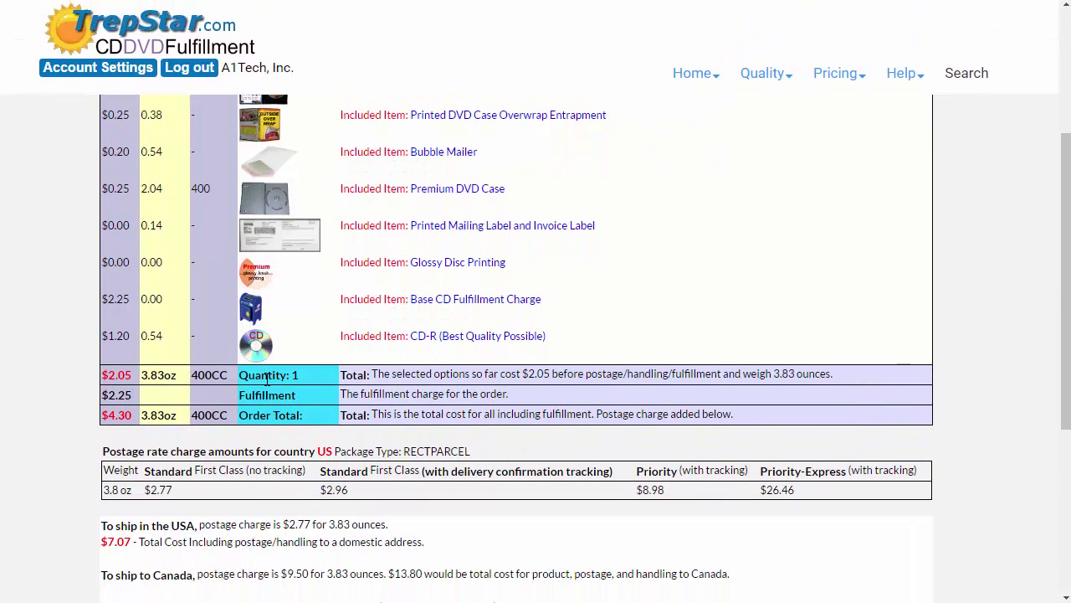
{"action": "scroll", "coordinate": [266, 378], "scroll_direction": "up", "scroll_amount": 3}
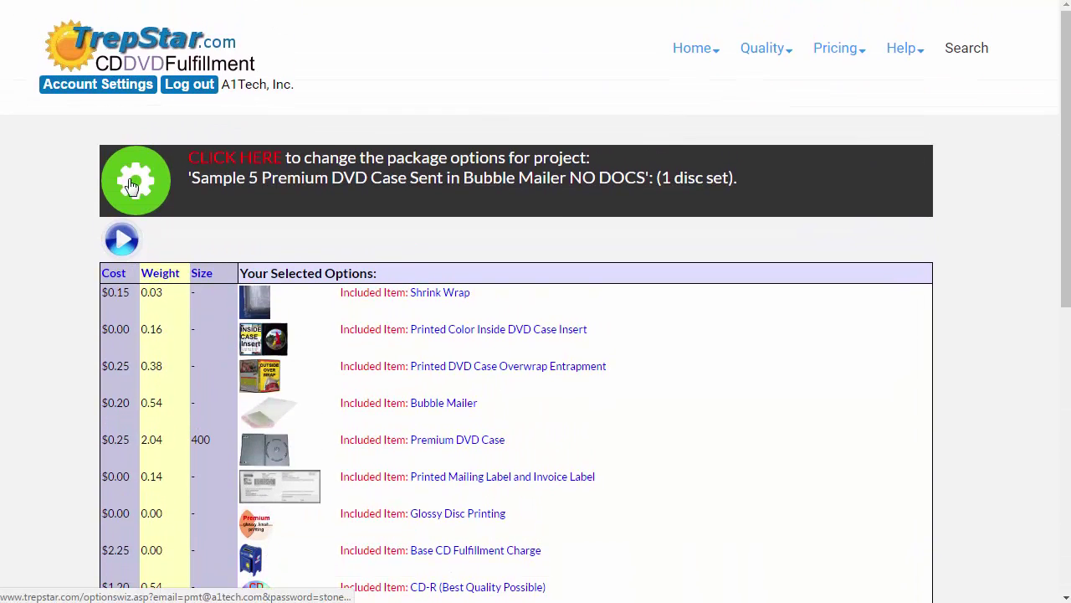
Step: Launch the Step 1 of 5 Type of Disc wizard and review the CD - Audio and CD - Data choices
{"action": "left_click", "coordinate": [244, 167]}
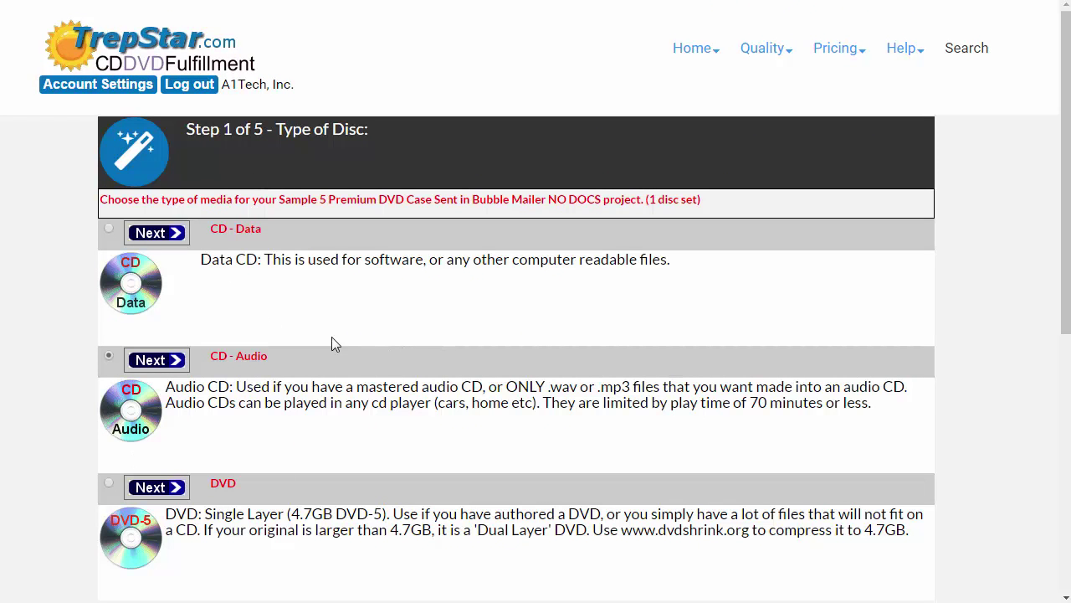
{"action": "left_click_drag", "start_coordinate": [223, 130], "coordinate": [272, 131]}
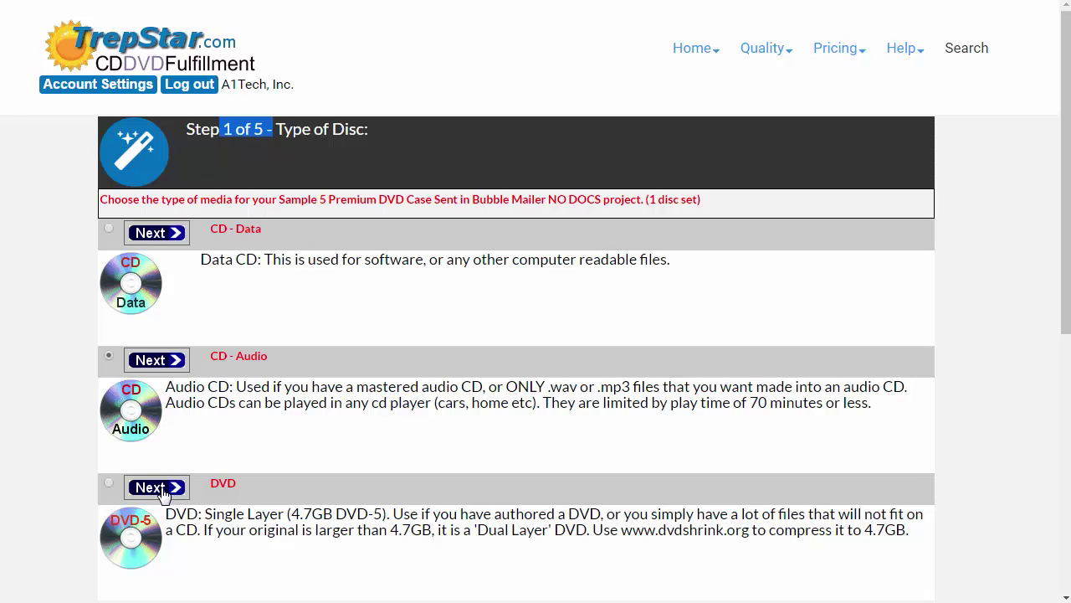
{"action": "triple_click", "coordinate": [211, 365]}
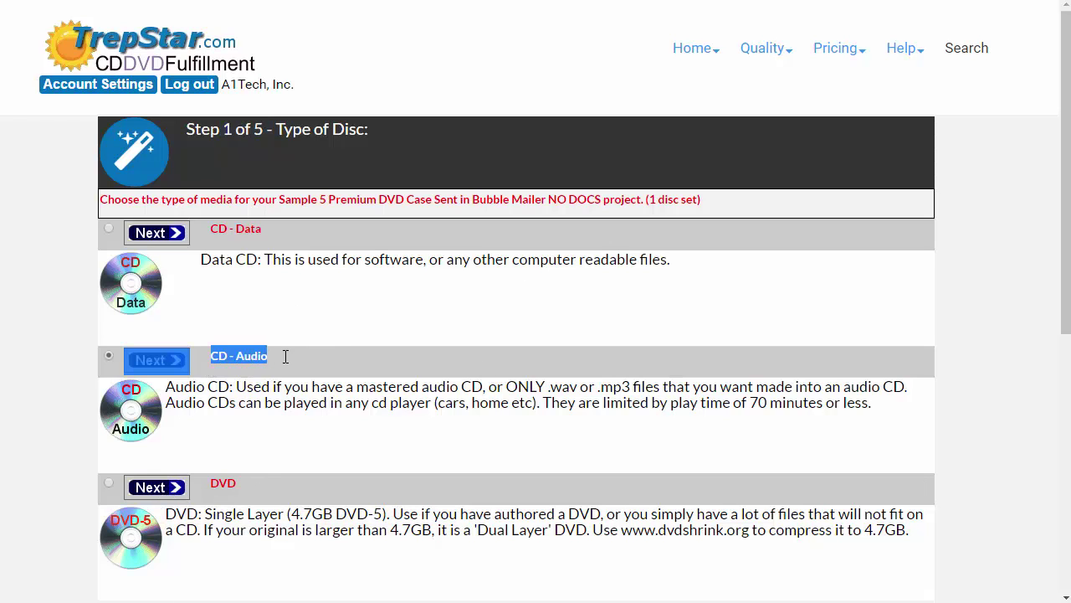
{"action": "triple_click", "coordinate": [211, 234]}
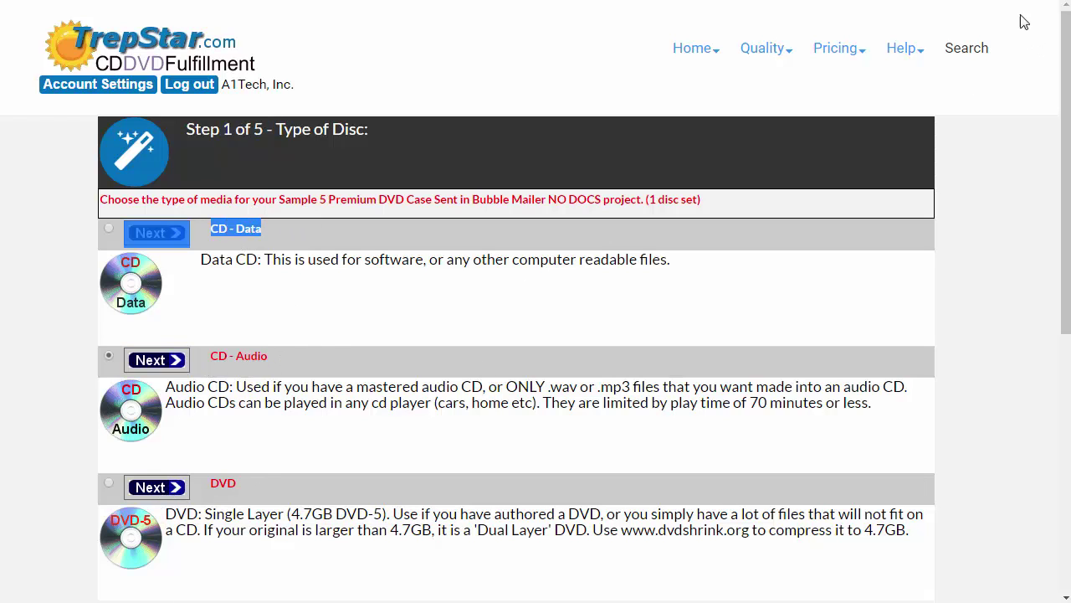
{"action": "mouse_move", "coordinate": [908, 51]}
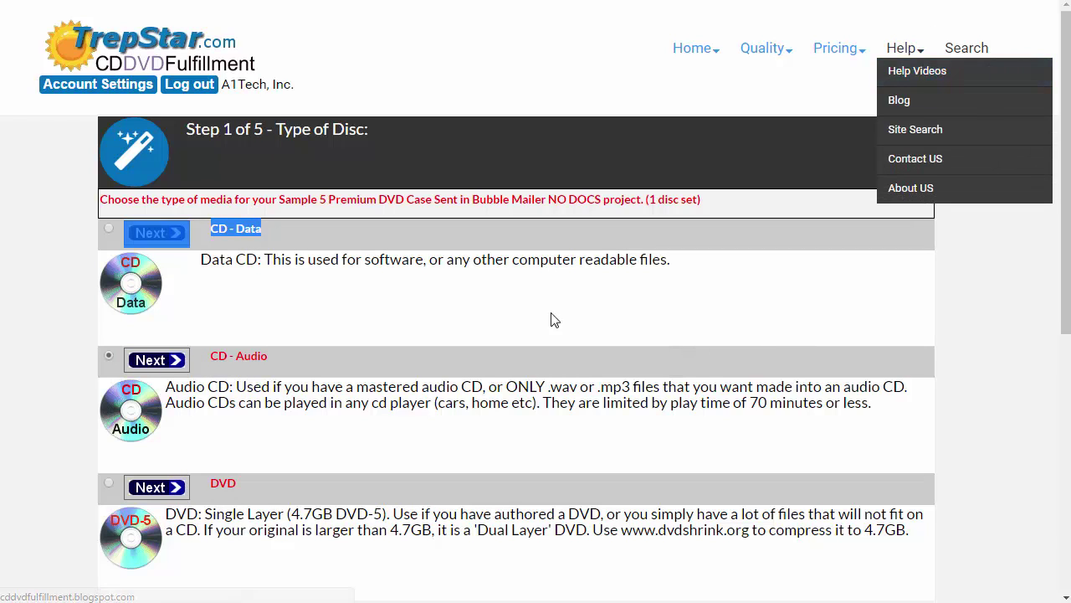
{"action": "left_click", "coordinate": [410, 427]}
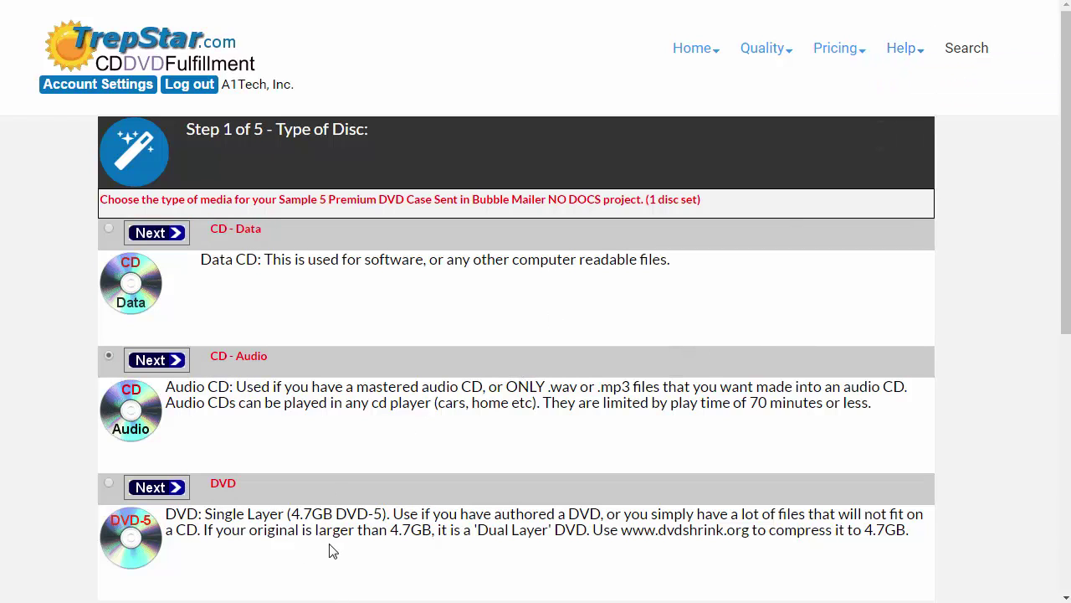
Step: Keep CD - Audio and look through the Step 2 of 5 case and mailer packaging options
{"action": "left_click", "coordinate": [155, 366]}
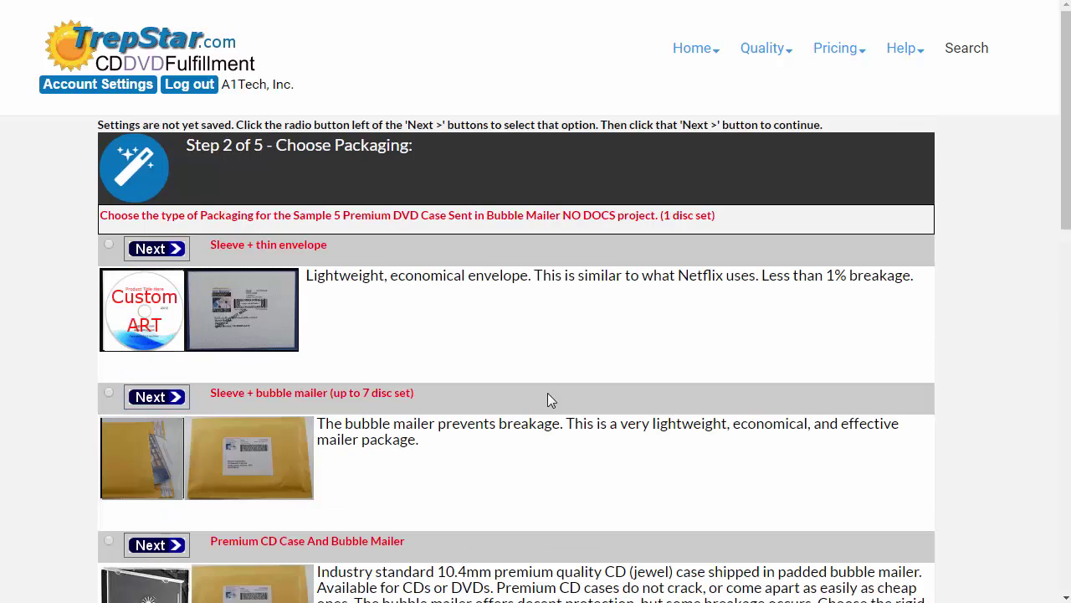
{"action": "scroll", "coordinate": [578, 389], "scroll_direction": "down", "scroll_amount": 2}
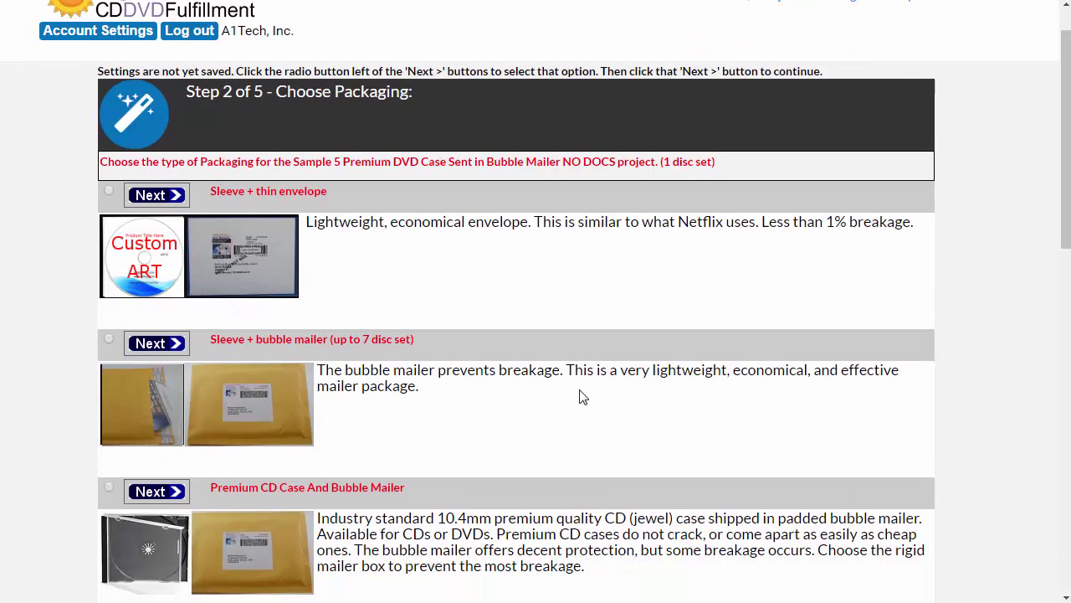
{"action": "scroll", "coordinate": [580, 392], "scroll_direction": "up", "scroll_amount": 2}
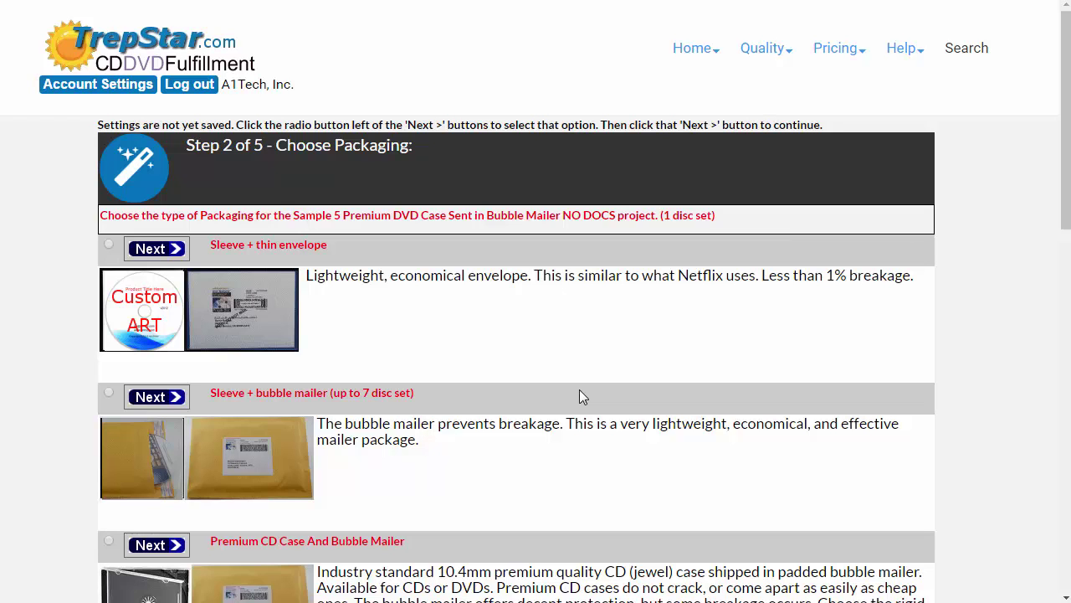
{"action": "scroll", "coordinate": [579, 389], "scroll_direction": "down", "scroll_amount": 5}
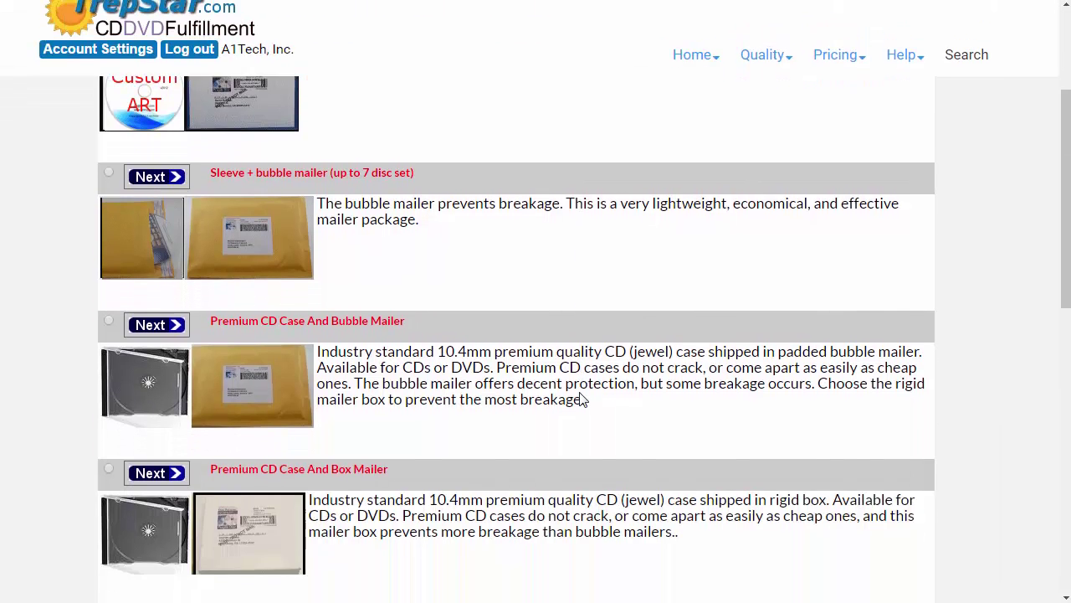
{"action": "scroll", "coordinate": [583, 399], "scroll_direction": "up", "scroll_amount": 5}
{"action": "scroll", "coordinate": [584, 399], "scroll_direction": "down", "scroll_amount": 2}
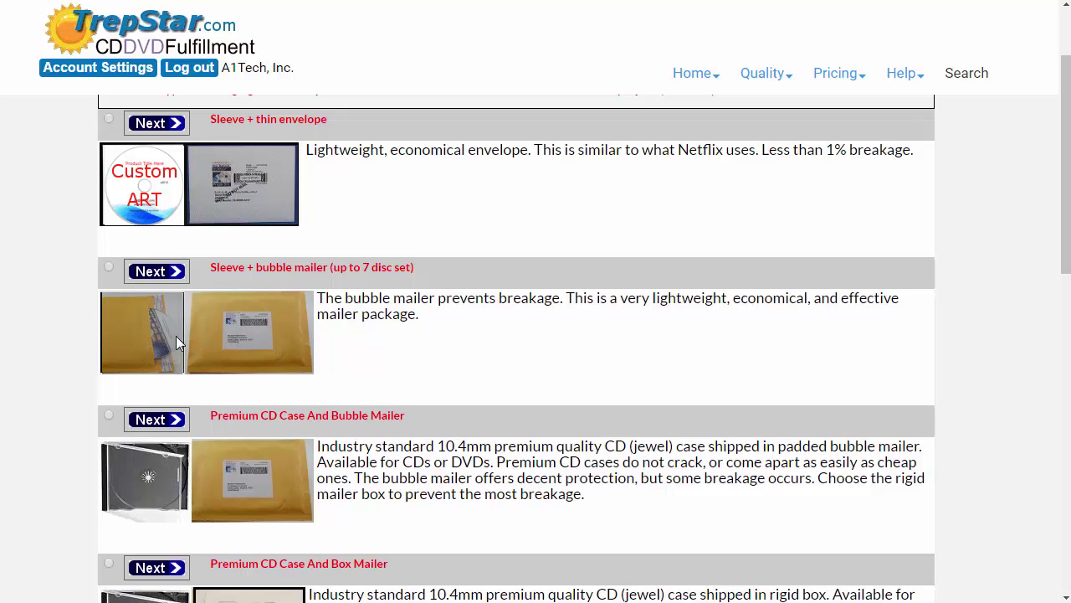
{"action": "scroll", "coordinate": [151, 285], "scroll_direction": "down", "scroll_amount": 2}
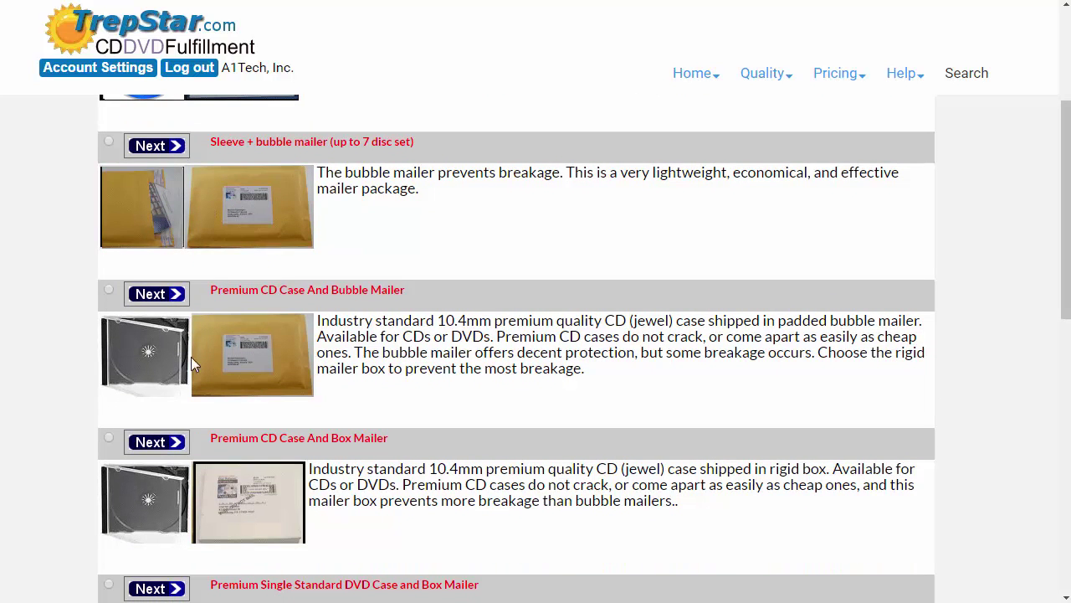
{"action": "scroll", "coordinate": [206, 360], "scroll_direction": "down", "scroll_amount": 2}
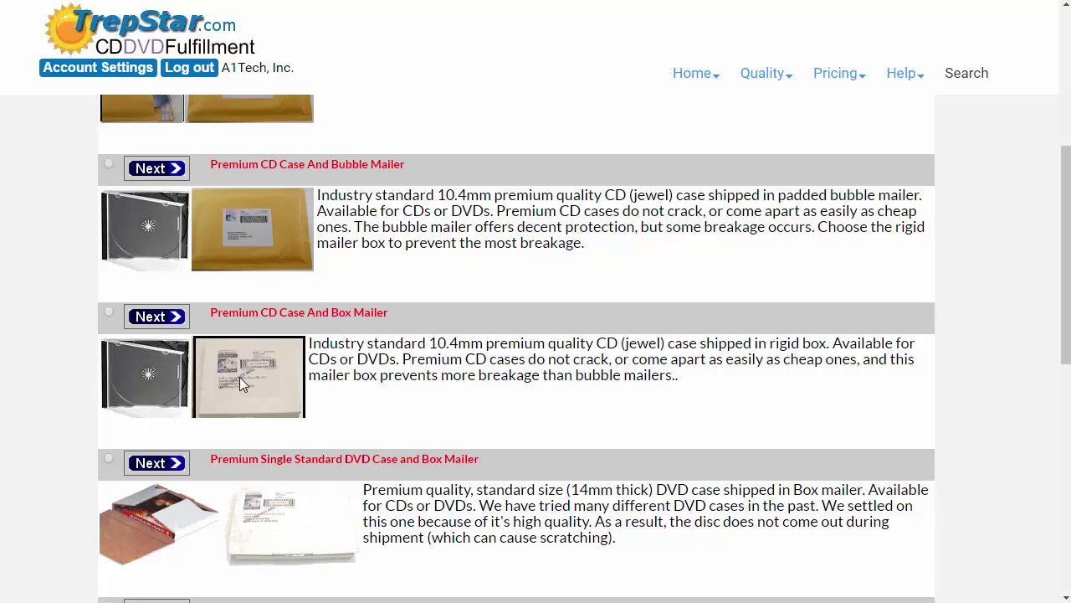
{"action": "scroll", "coordinate": [239, 376], "scroll_direction": "down", "scroll_amount": 3}
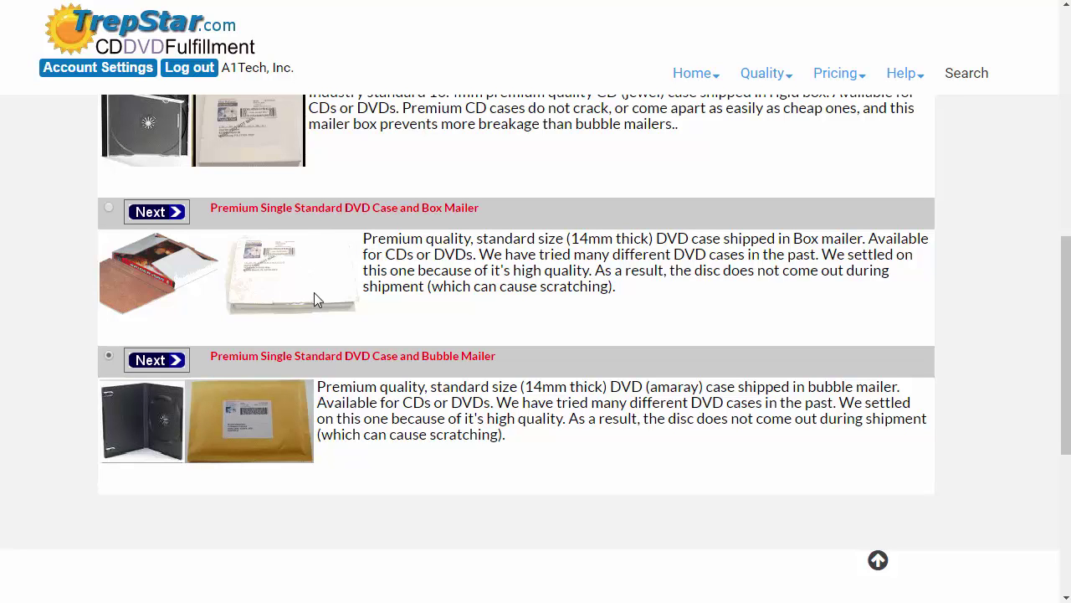
{"action": "scroll", "coordinate": [314, 292], "scroll_direction": "up", "scroll_amount": 2}
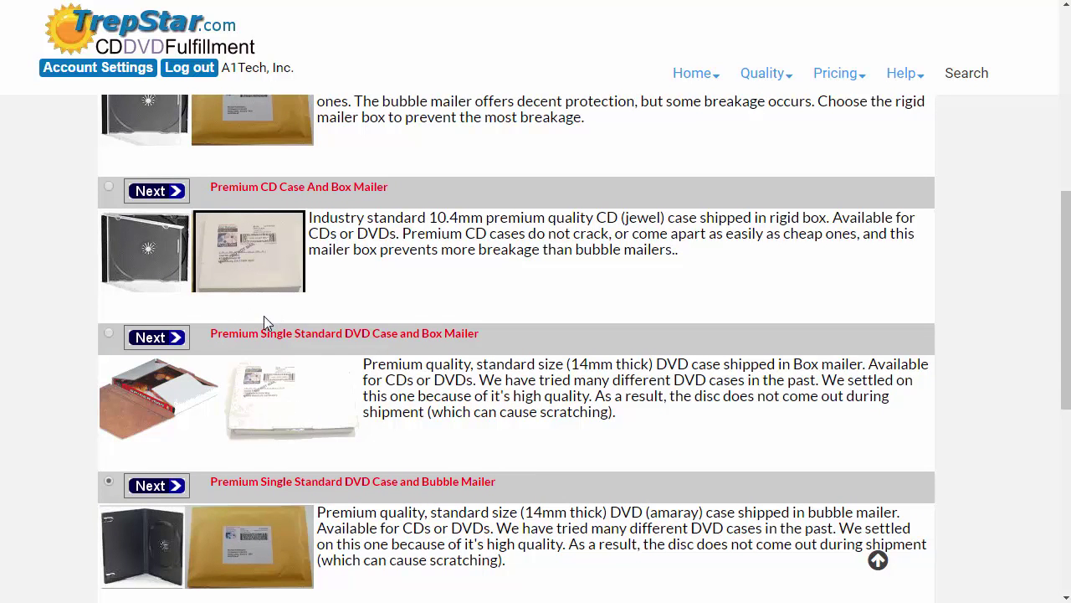
{"action": "scroll", "coordinate": [264, 315], "scroll_direction": "up", "scroll_amount": 1}
{"action": "scroll", "coordinate": [267, 331], "scroll_direction": "down", "scroll_amount": 1}
{"action": "scroll", "coordinate": [483, 448], "scroll_direction": "down", "scroll_amount": 1}
{"action": "scroll", "coordinate": [483, 448], "scroll_direction": "down", "scroll_amount": 2}
{"action": "left_click", "coordinate": [156, 235]}
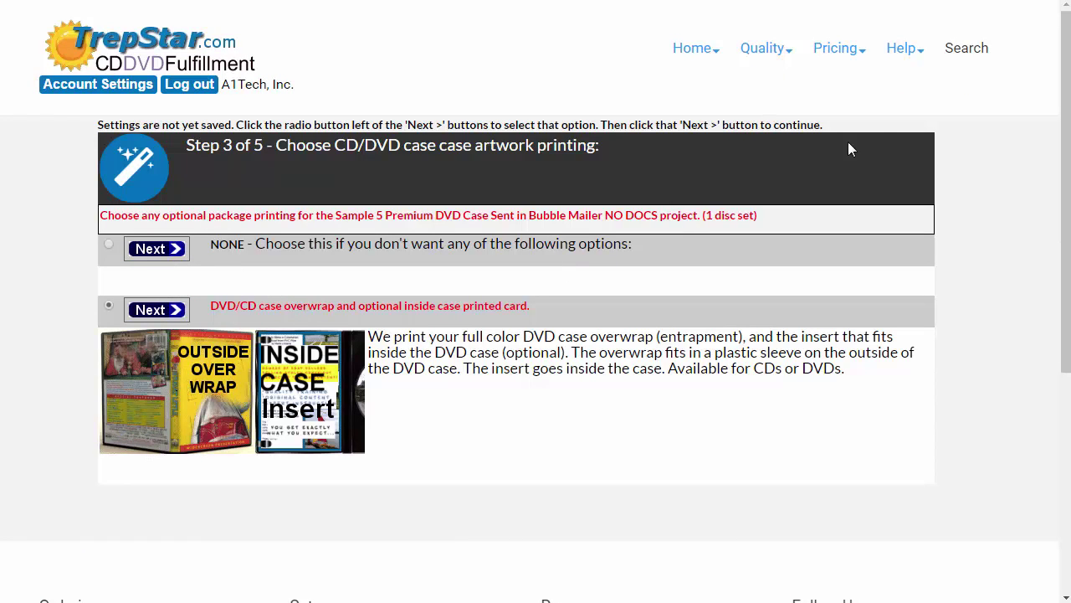
{"action": "mouse_move", "coordinate": [695, 48]}
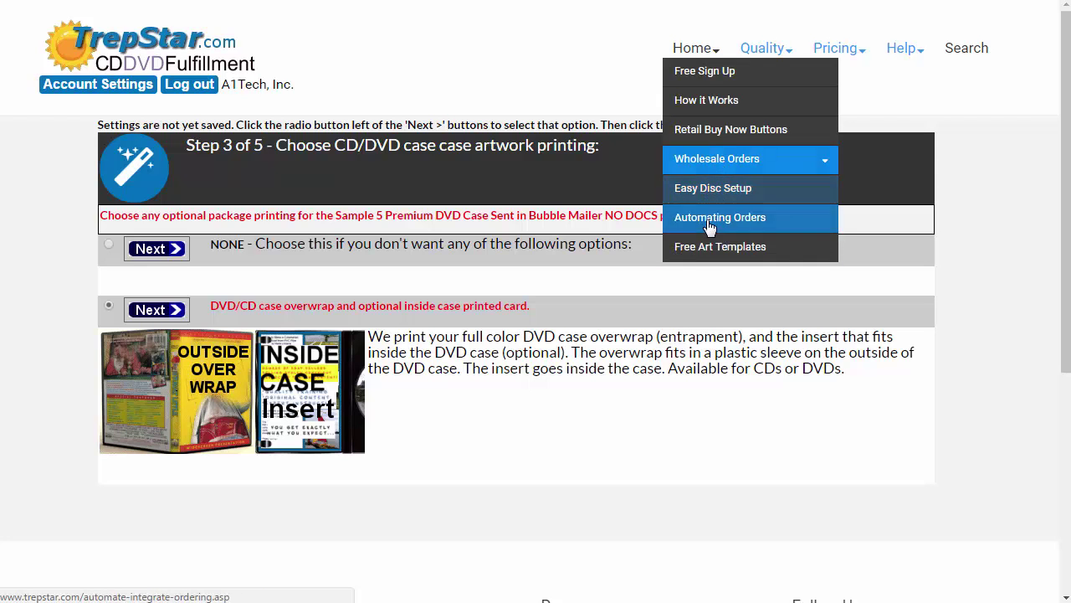
{"action": "left_click", "coordinate": [713, 251]}
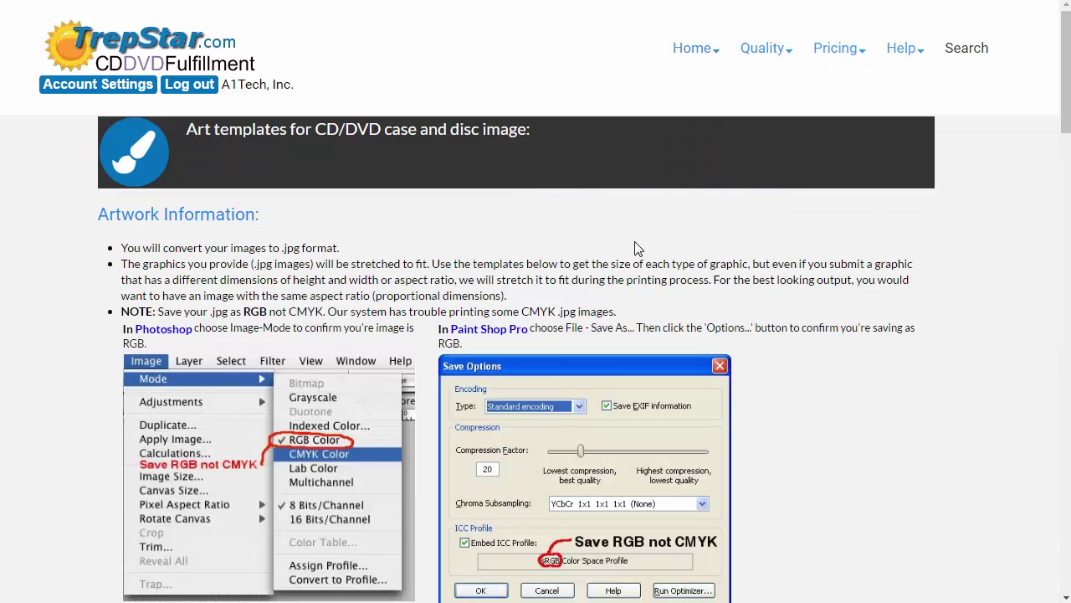
{"action": "scroll", "coordinate": [636, 249], "scroll_direction": "down", "scroll_amount": 5}
{"action": "scroll", "coordinate": [645, 251], "scroll_direction": "down", "scroll_amount": 8}
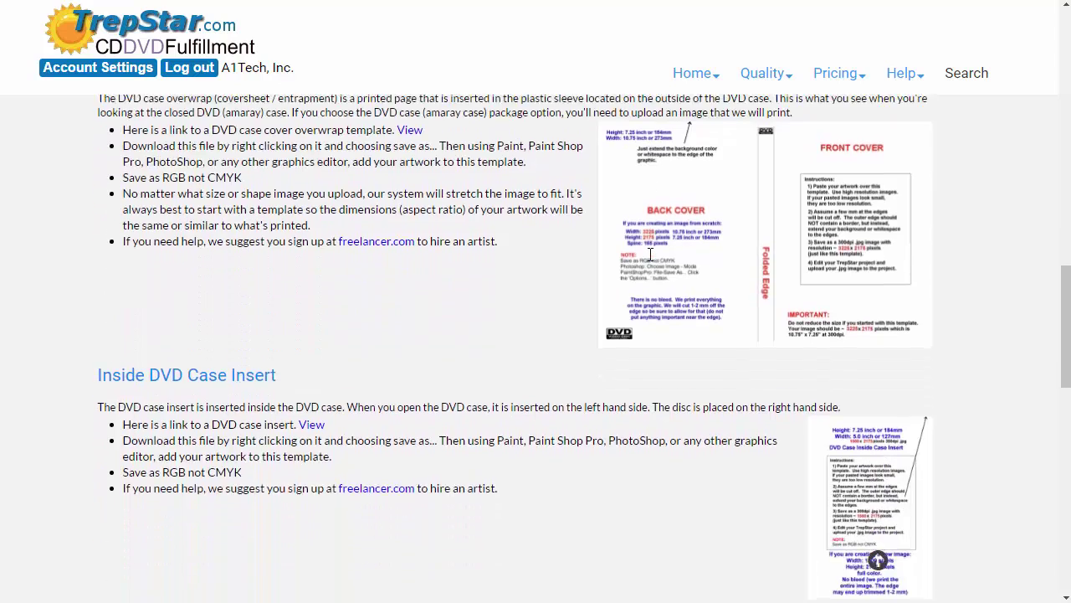
{"action": "scroll", "coordinate": [650, 255], "scroll_direction": "down", "scroll_amount": 10}
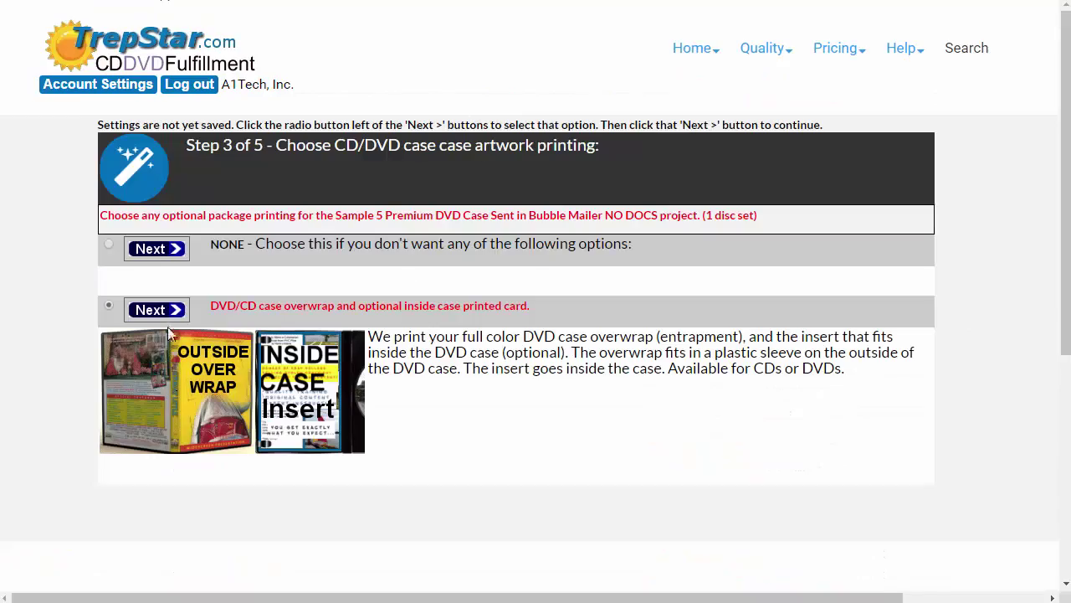
Step: Continue with DVD case overwrap and inside insert printing, then review Step 4's printed-material options
{"action": "left_click", "coordinate": [158, 310]}
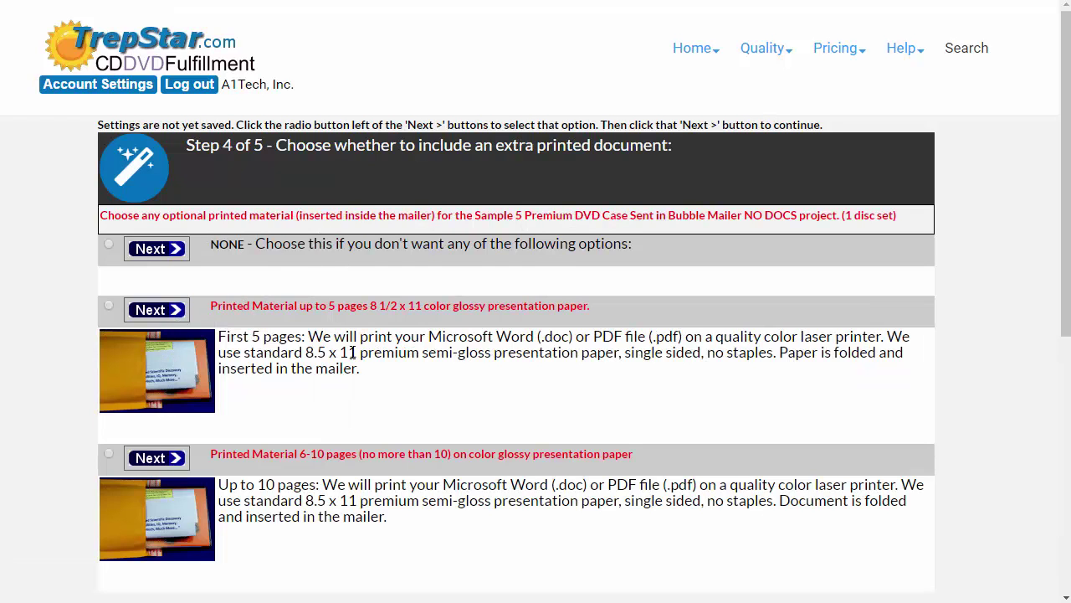
{"action": "scroll", "coordinate": [352, 353], "scroll_direction": "down", "scroll_amount": 2}
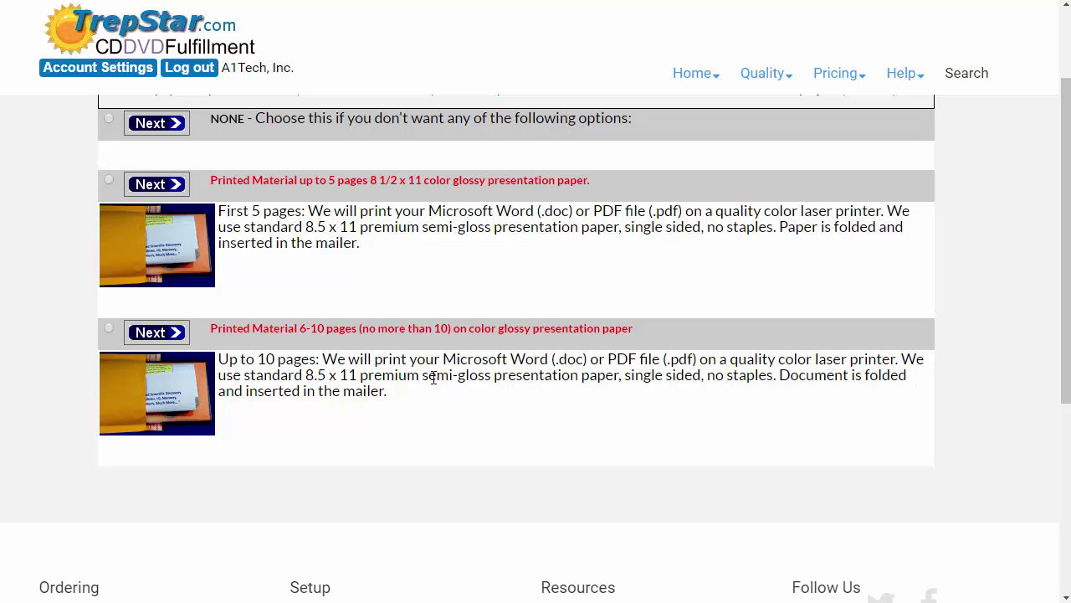
{"action": "scroll", "coordinate": [295, 225], "scroll_direction": "up", "scroll_amount": 2}
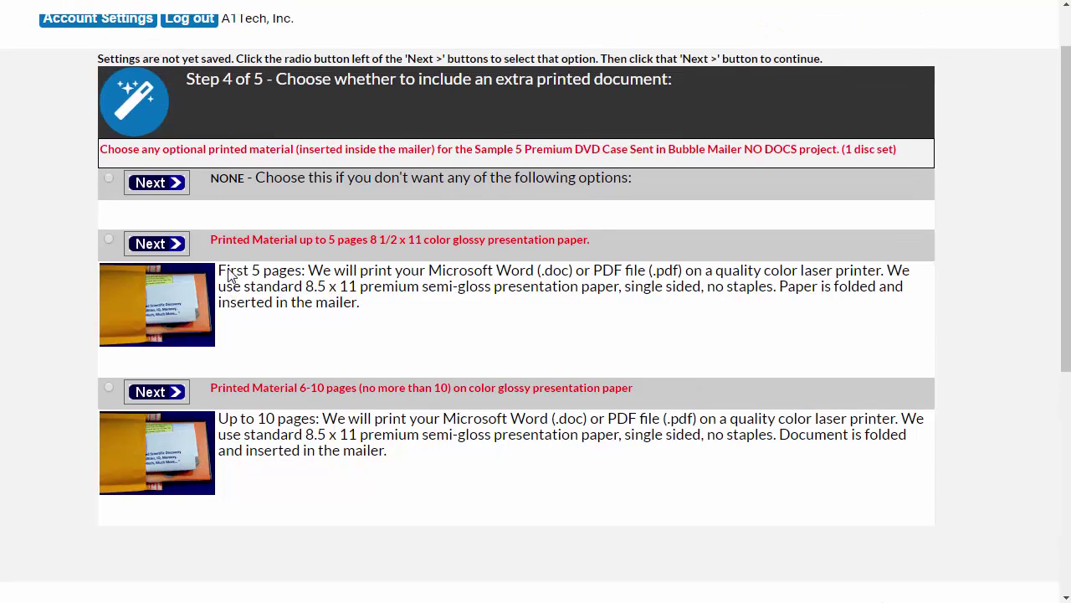
Step: Choose NONE for extra documents and review the Update Successful summary: $4.30 total plus postage estimates
{"action": "left_click", "coordinate": [151, 249]}
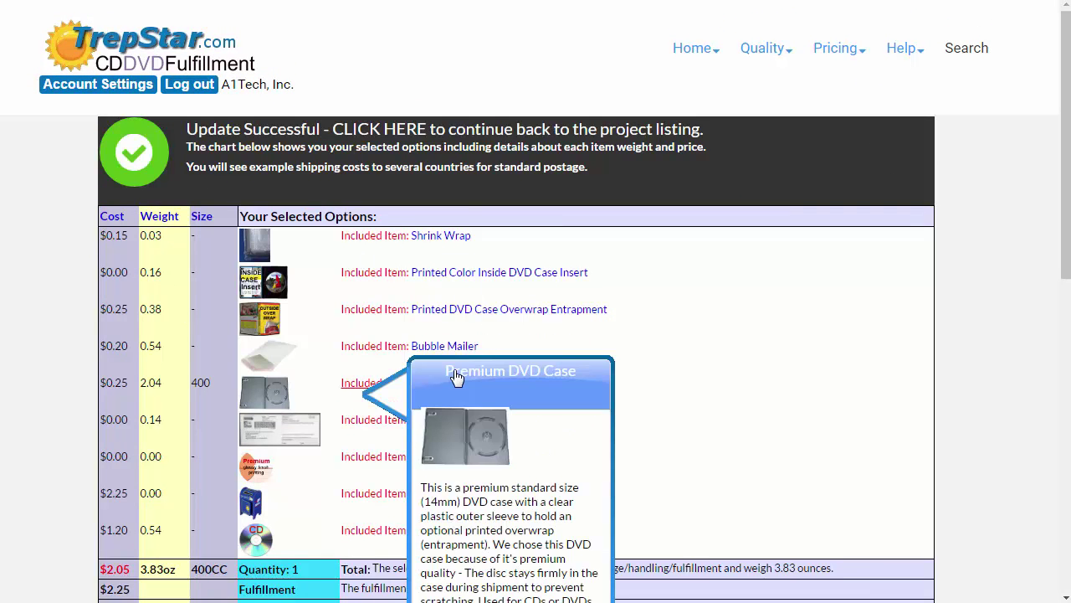
{"action": "scroll", "coordinate": [401, 390], "scroll_direction": "down", "scroll_amount": 2}
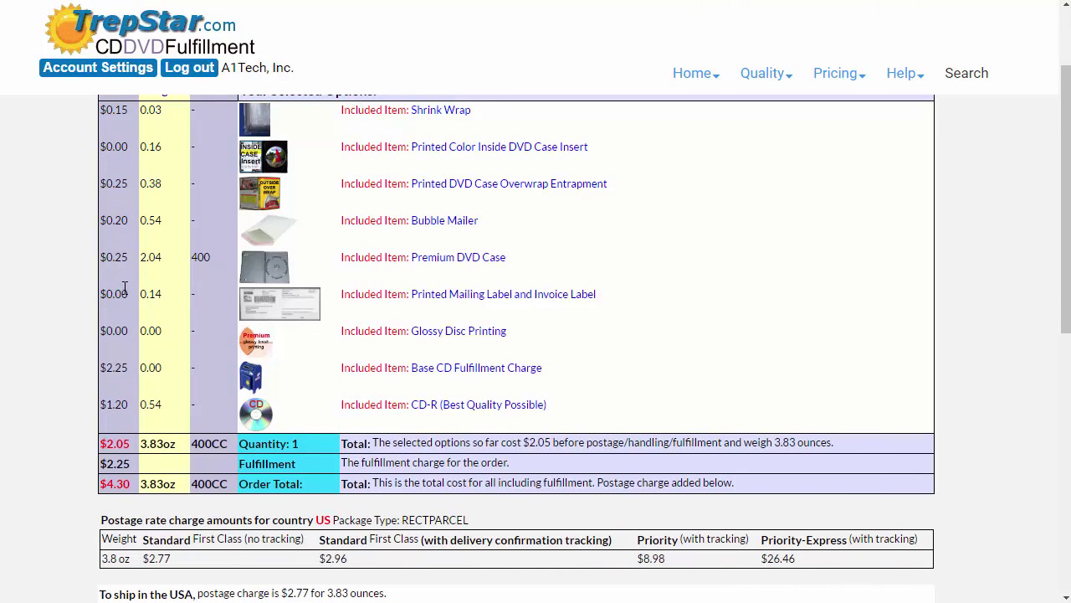
{"action": "scroll", "coordinate": [125, 173], "scroll_direction": "down", "scroll_amount": 3}
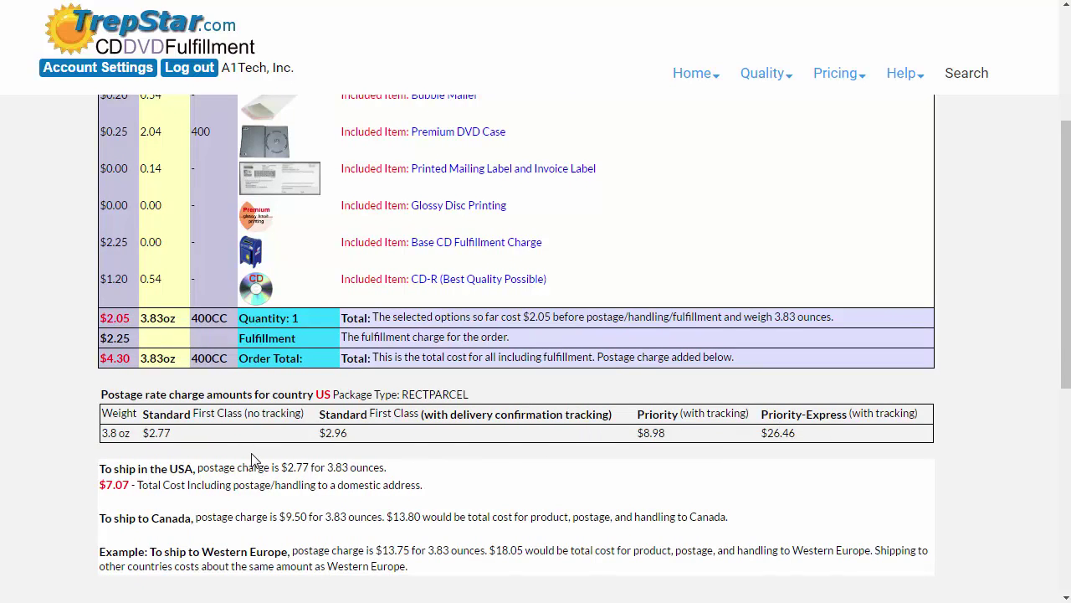
{"action": "scroll", "coordinate": [254, 459], "scroll_direction": "up", "scroll_amount": 5}
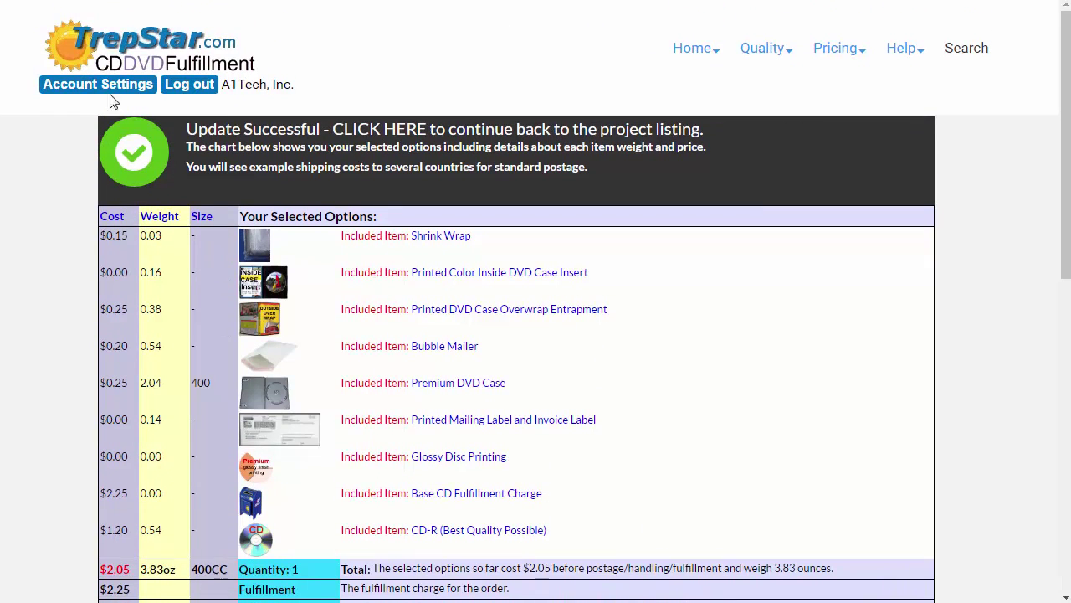
Step: Return to the project listing and scroll down to project #1's Order menu
{"action": "left_click", "coordinate": [109, 87]}
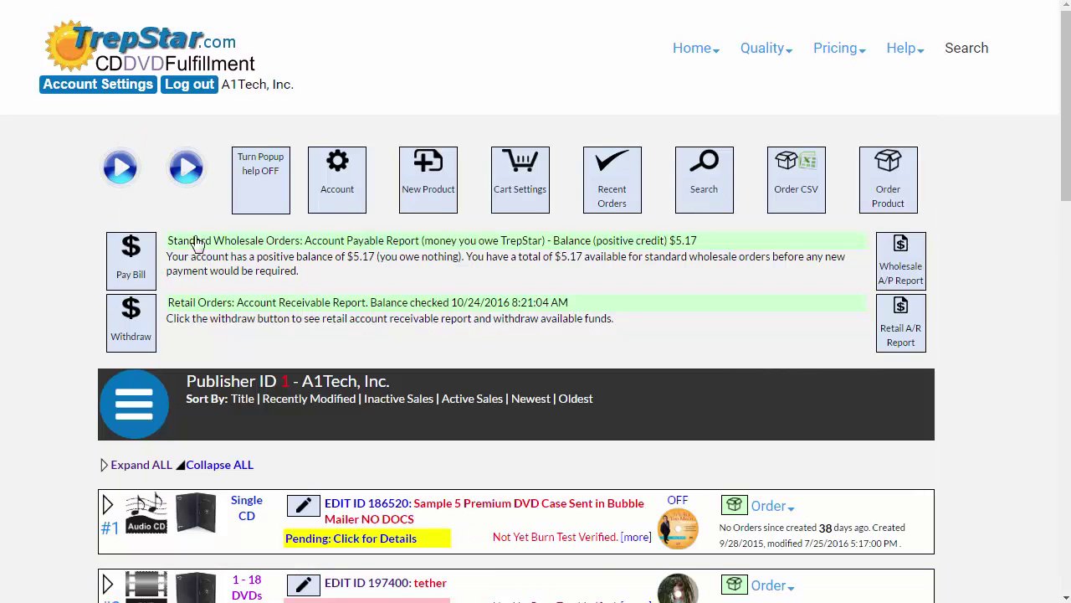
{"action": "scroll", "coordinate": [447, 453], "scroll_direction": "down", "scroll_amount": 3}
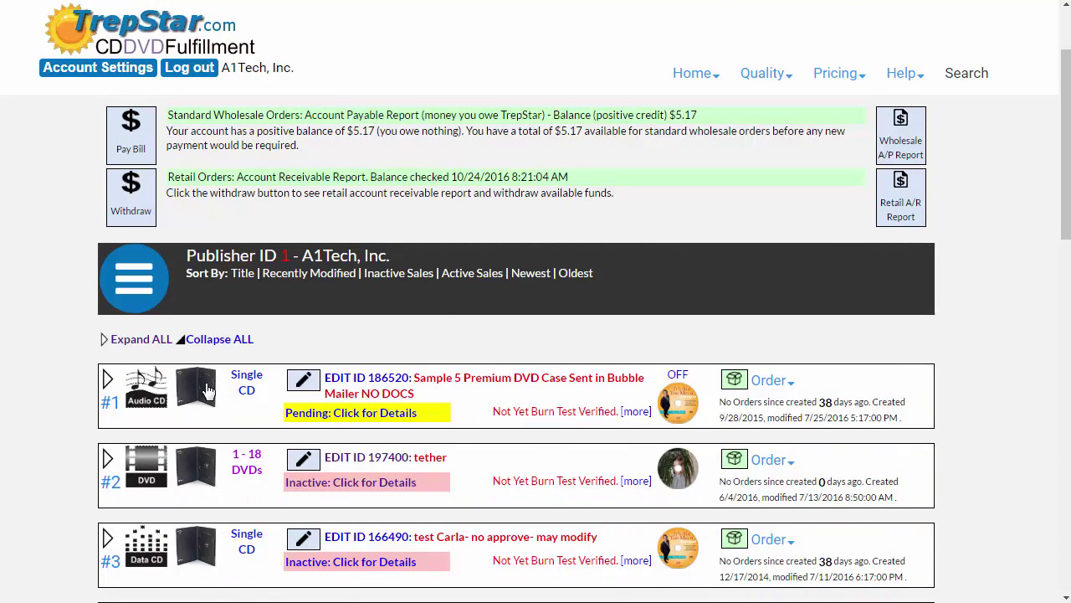
{"action": "mouse_move", "coordinate": [730, 382]}
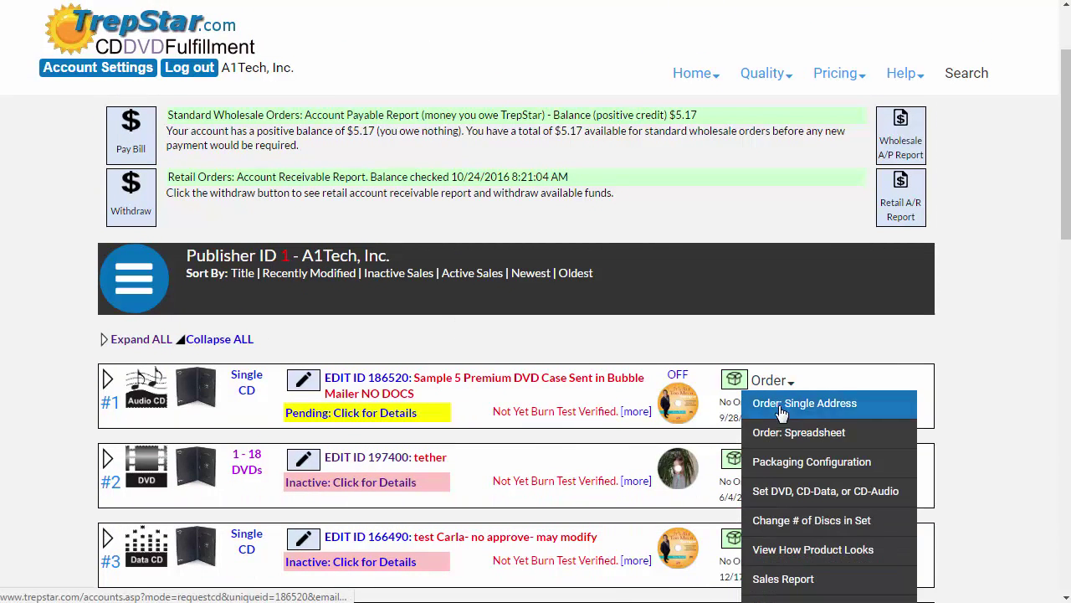
Step: Open Packaging Configuration and view the toucan Amazon Dreams 2-panel jewel case insert full size
{"action": "left_click", "coordinate": [799, 463]}
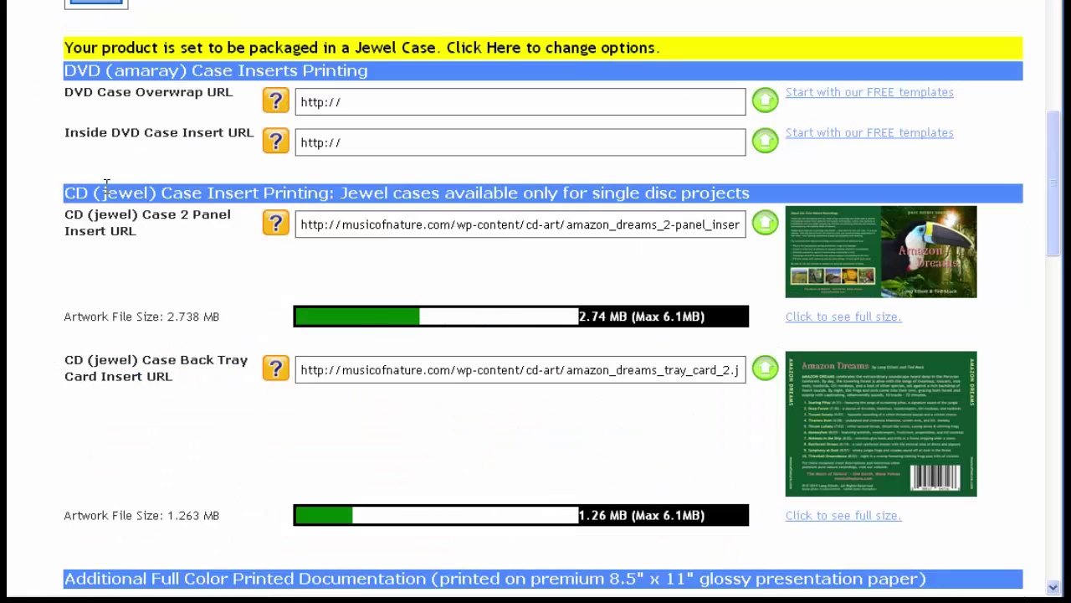
{"action": "left_click_drag", "start_coordinate": [67, 192], "coordinate": [343, 192]}
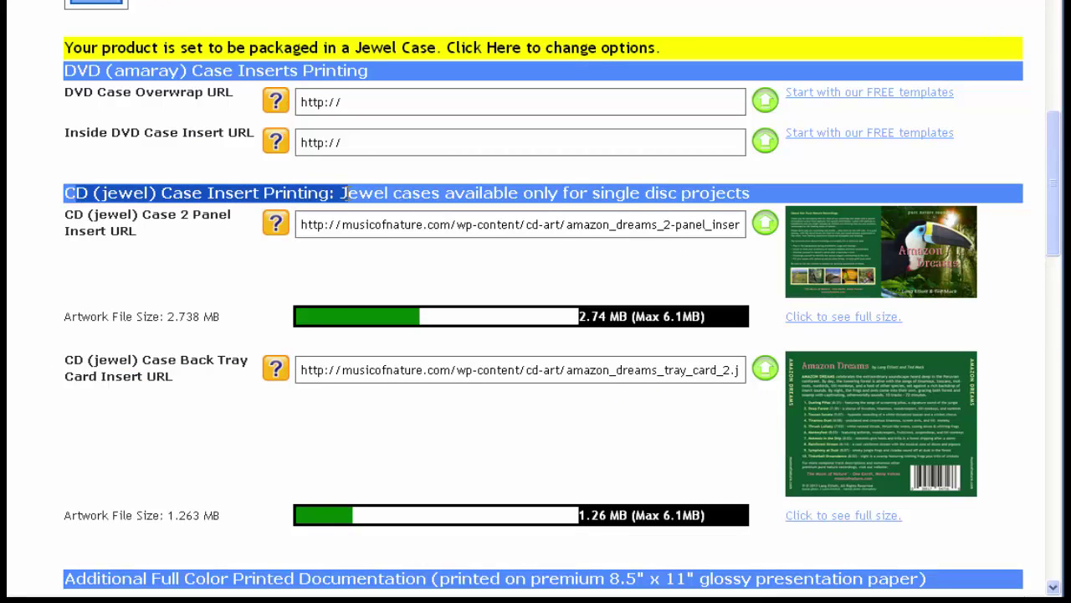
{"action": "left_click", "coordinate": [480, 267]}
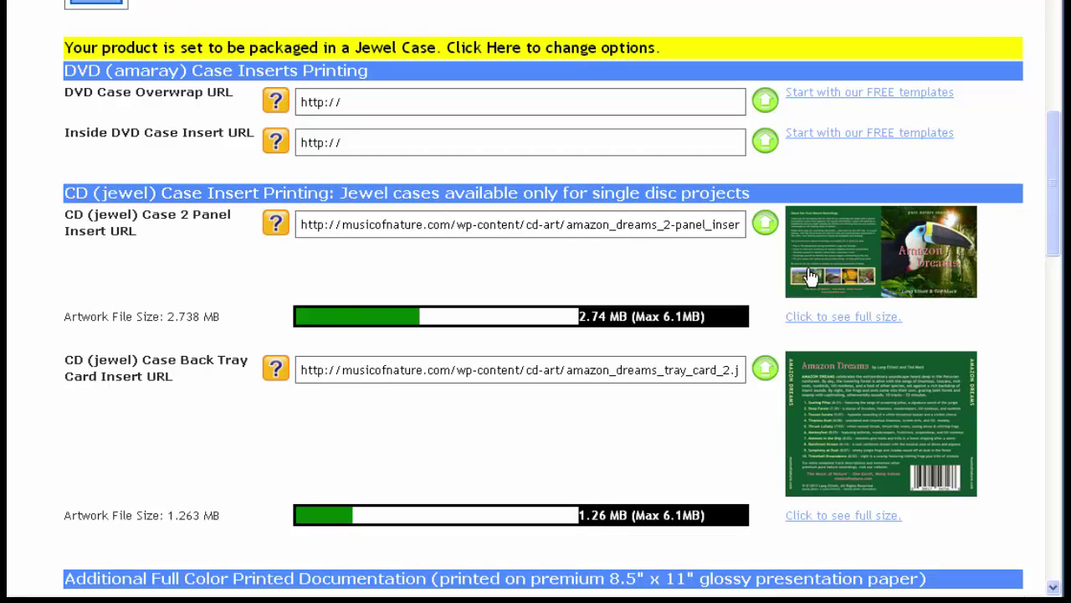
{"action": "left_click", "coordinate": [899, 262]}
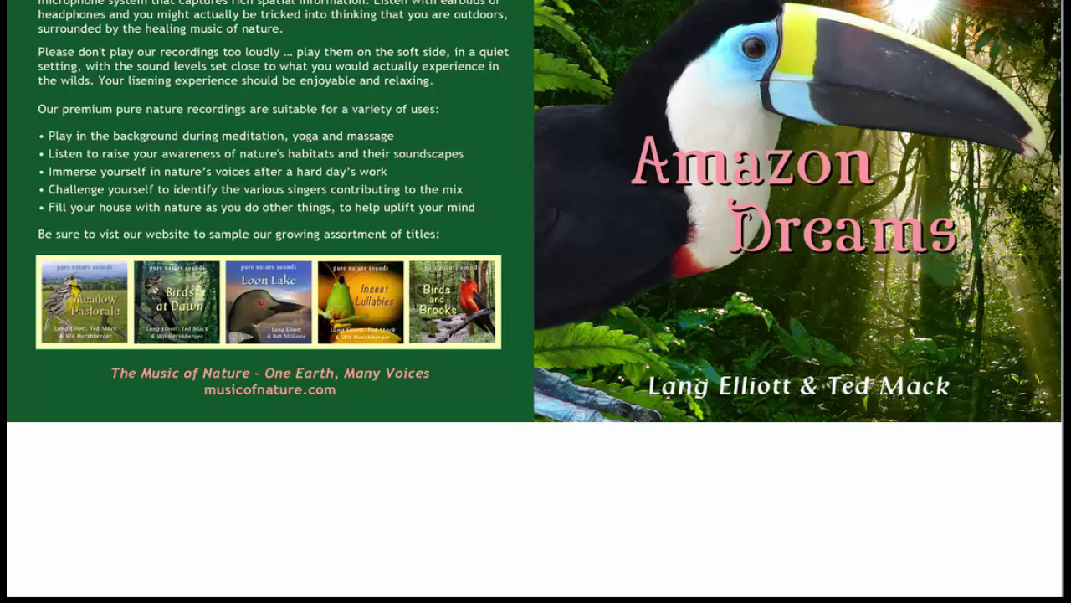
Step: Scroll to the CD Case 2 Panel Insert and enlarge its 9.5 x 4.75 inch template image
{"action": "scroll", "coordinate": [536, 243], "scroll_direction": "up", "scroll_amount": 1}
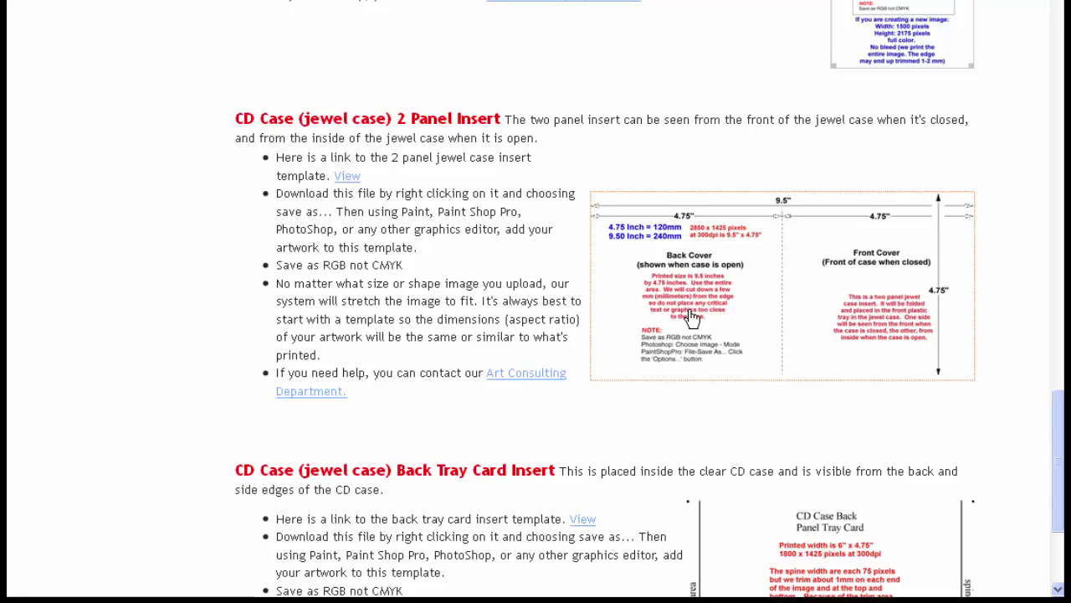
{"action": "left_click", "coordinate": [822, 304]}
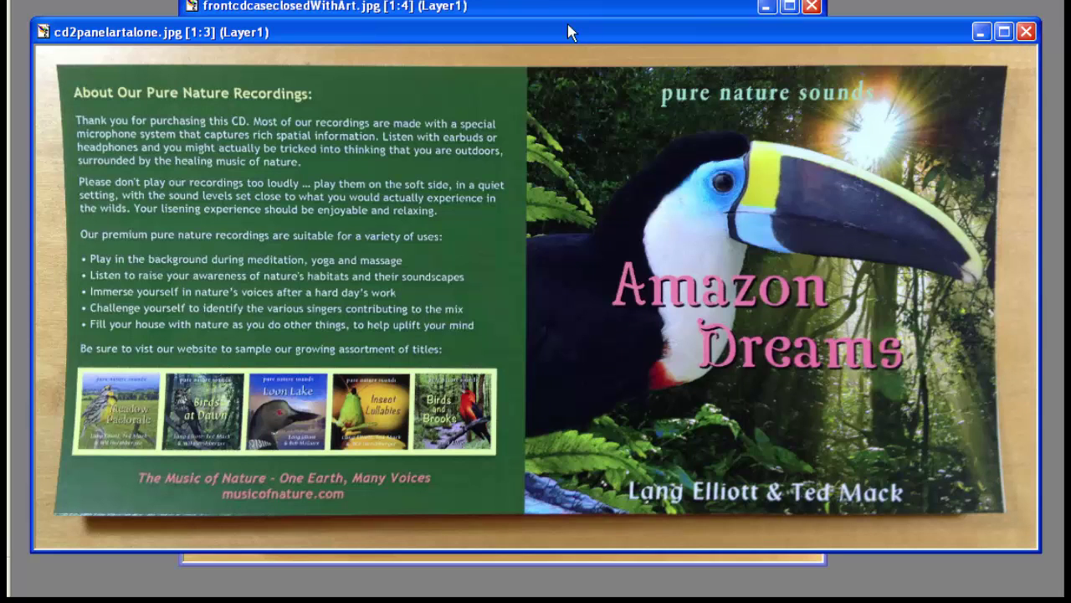
Step: Compare frontcdcaseclosedWithArt.jpg with cd2panelartalone.jpg by switching between the two image windows
{"action": "left_click", "coordinate": [539, 10]}
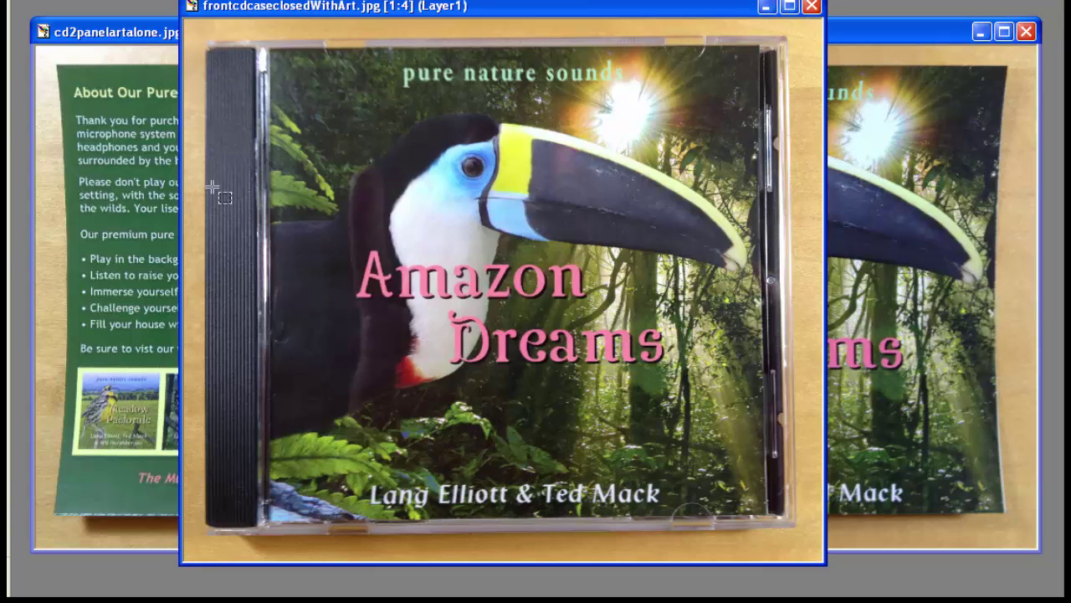
{"action": "left_click", "coordinate": [151, 38]}
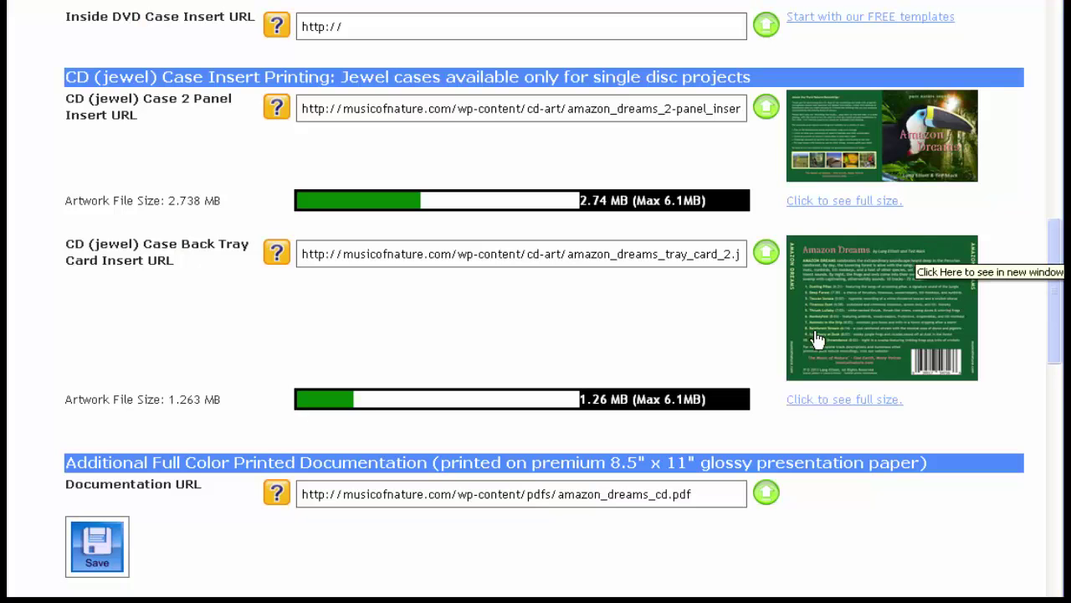
Step: Bring up backtrayexample.jpg, the photo of the printed Amazon Dreams back tray card
{"action": "left_click", "coordinate": [886, 293]}
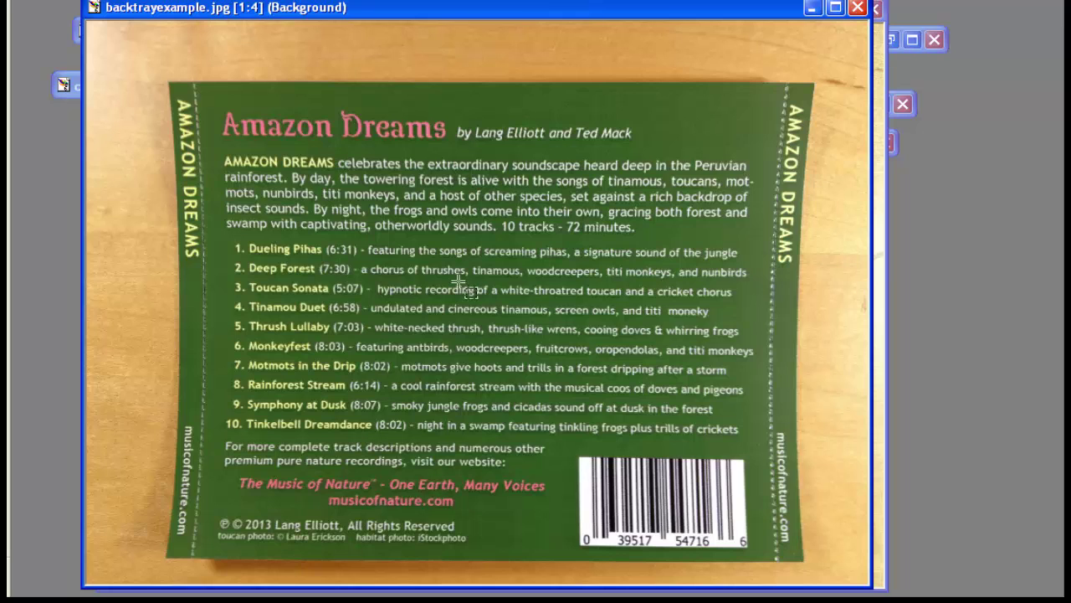
Step: Minimize backtrayexample.jpg to view backcdcase.jpg, then switch back to the back tray photo
{"action": "left_click", "coordinate": [810, 10]}
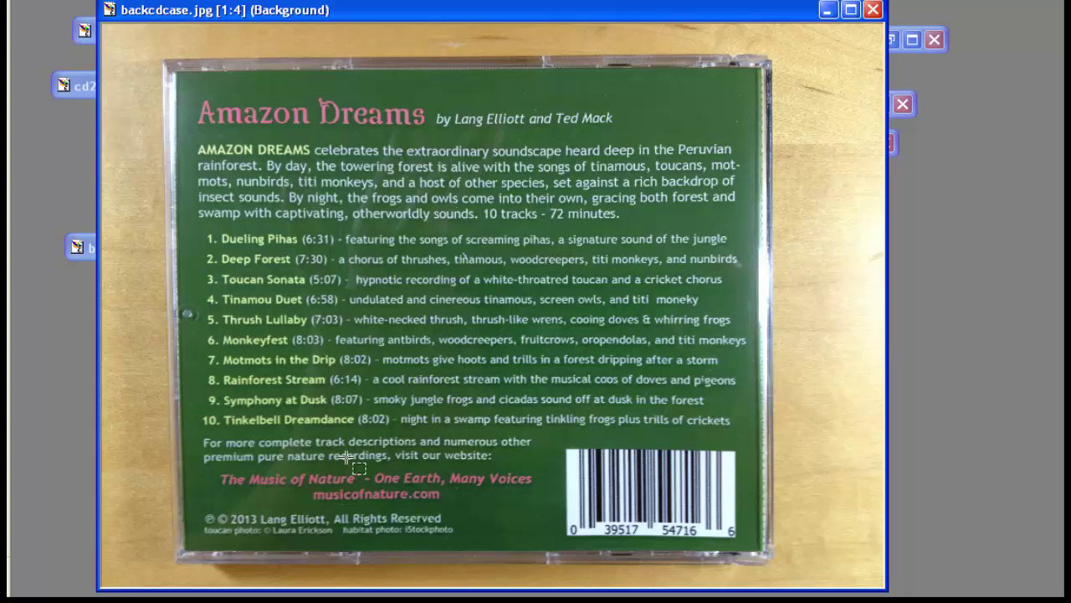
{"action": "key", "text": "ctrl+Tab"}
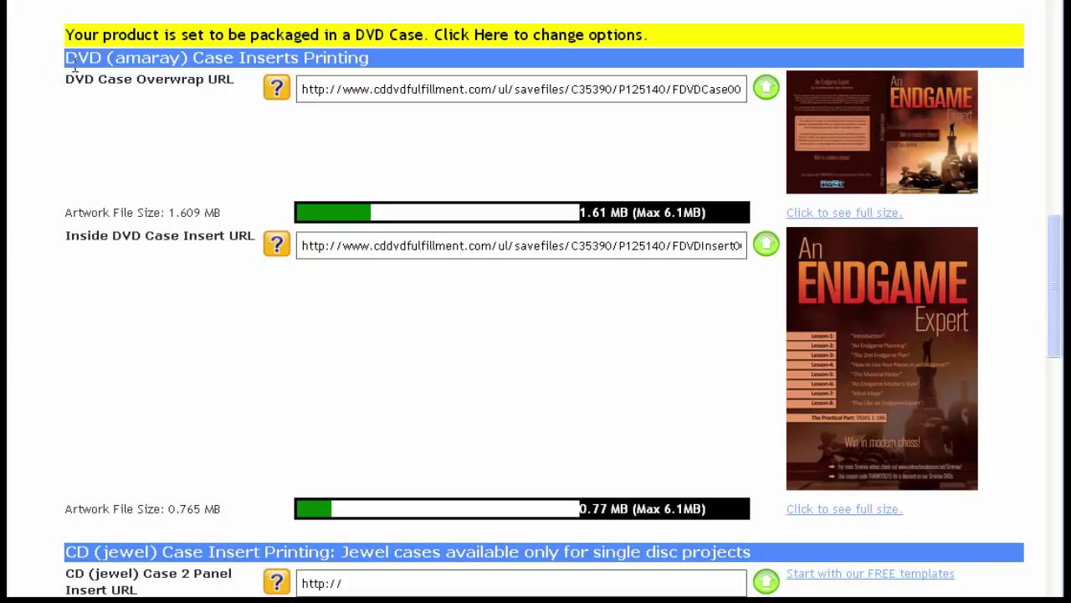
Step: Highlight the DVD Case Inserts heading, then show the An Endgame Expert overwrap artwork full size
{"action": "left_click_drag", "start_coordinate": [70, 59], "coordinate": [430, 72]}
{"action": "left_click", "coordinate": [216, 142]}
{"action": "left_click", "coordinate": [876, 135]}
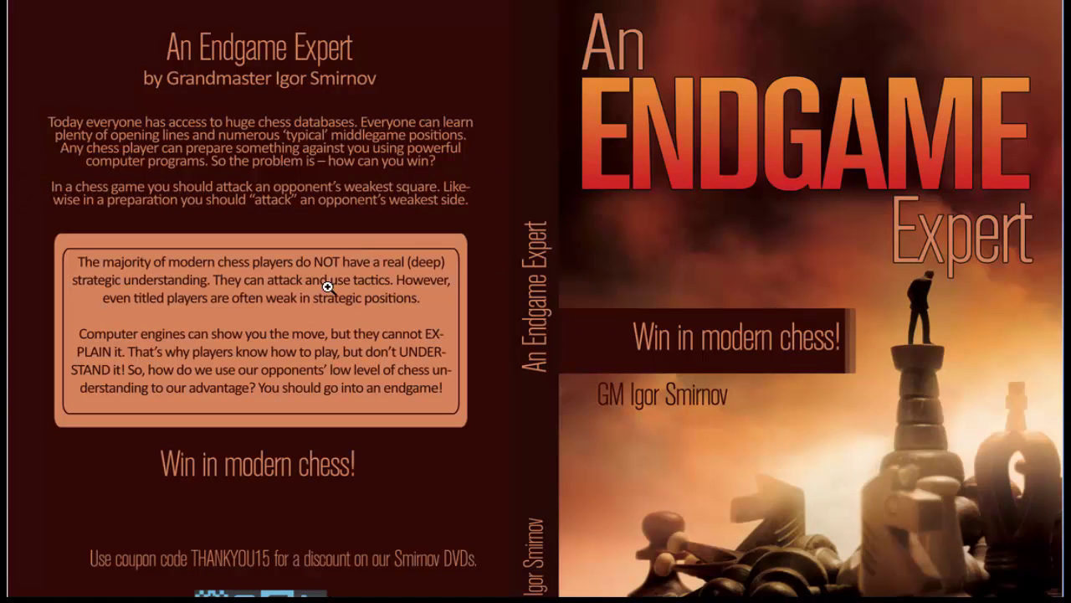
Step: Close the full-size overwrap artwork to return to dvdfrontart.jpg in Paint Shop Pro
{"action": "key", "text": "Escape"}
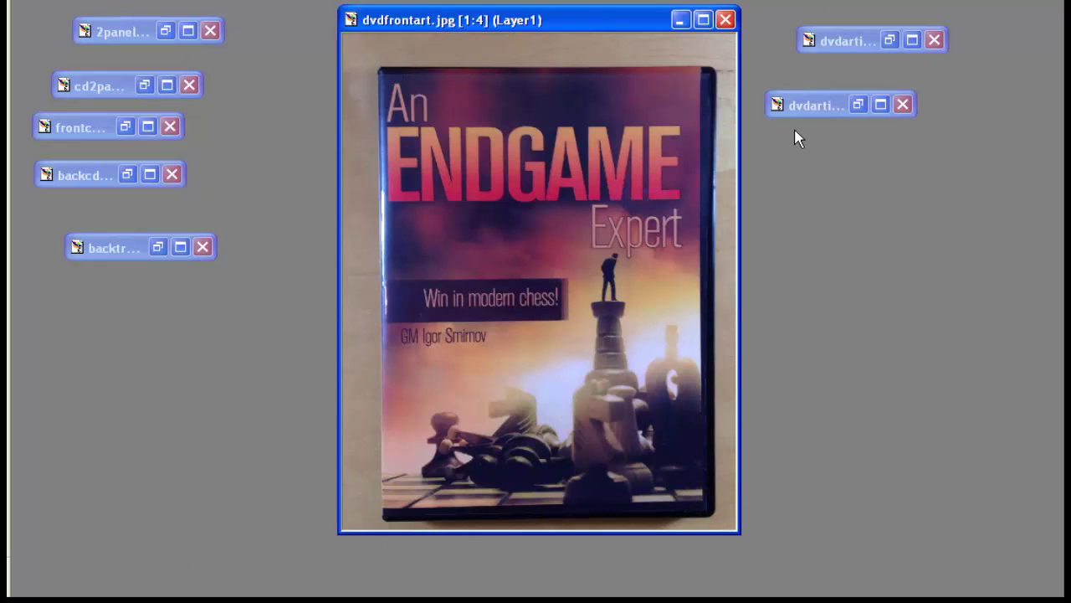
Step: Restore the dvdartinsidedvdcase.jpg photo and move its window aside
{"action": "double_click", "coordinate": [837, 104]}
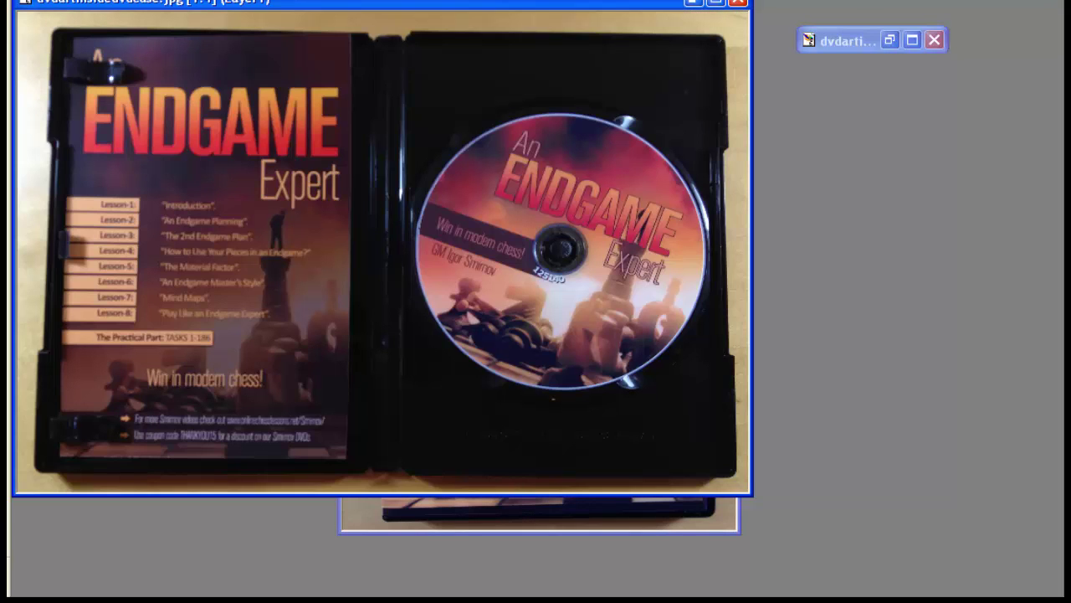
{"action": "left_click_drag", "start_coordinate": [618, 1], "coordinate": [732, 41]}
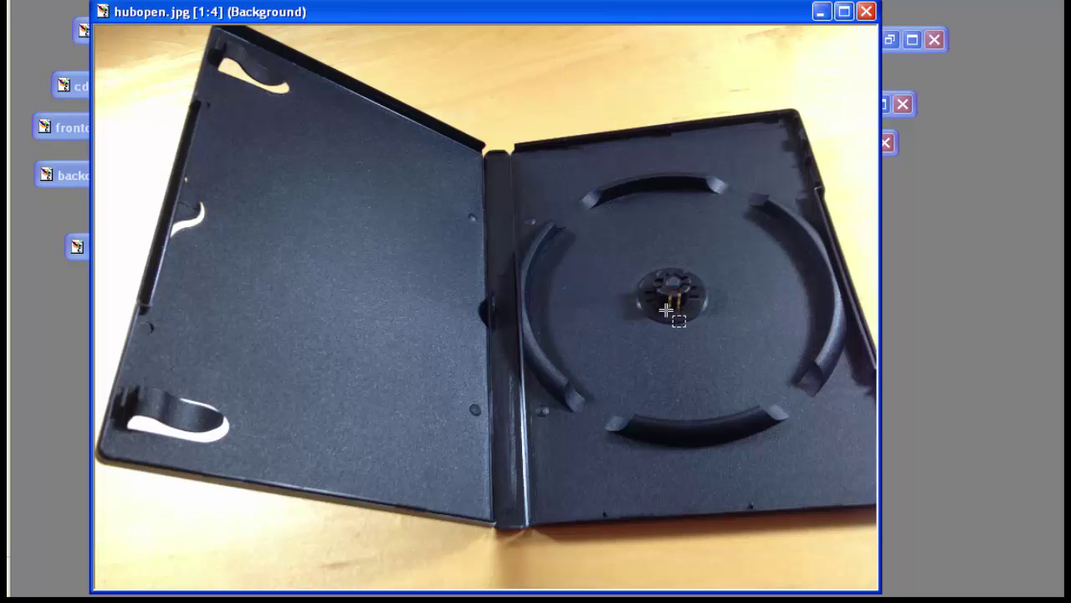
Step: Zoom in and out on hubopen.jpg to inspect the empty case's disc hub
{"action": "scroll", "coordinate": [674, 311], "scroll_direction": "up", "scroll_amount": 4}
{"action": "scroll", "coordinate": [739, 315], "scroll_direction": "down", "scroll_amount": 1}
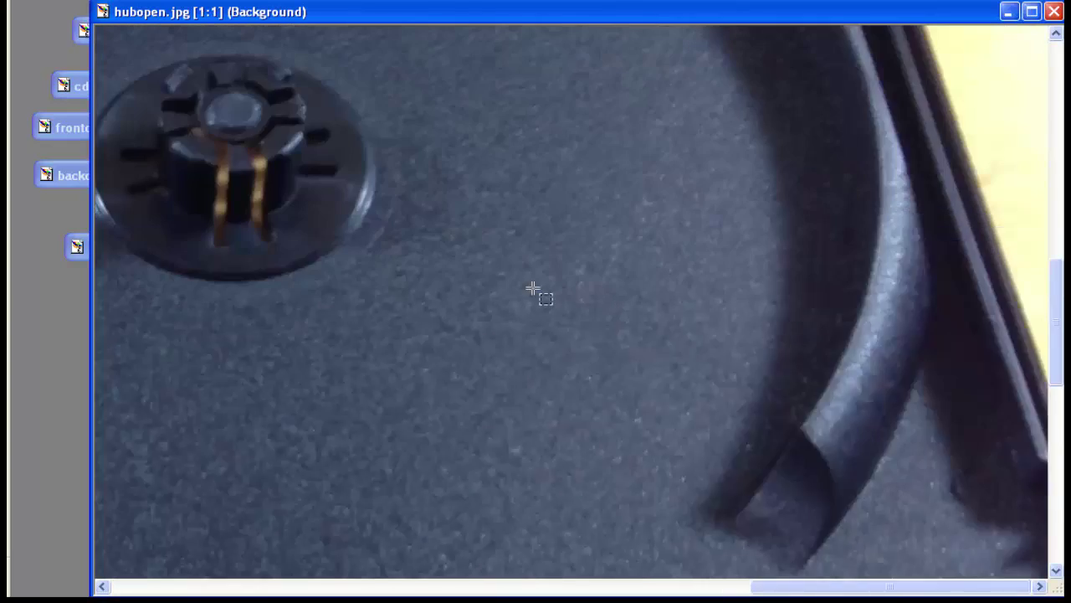
{"action": "scroll", "coordinate": [617, 268], "scroll_direction": "down", "scroll_amount": 2}
{"action": "scroll", "coordinate": [756, 304], "scroll_direction": "up", "scroll_amount": 1}
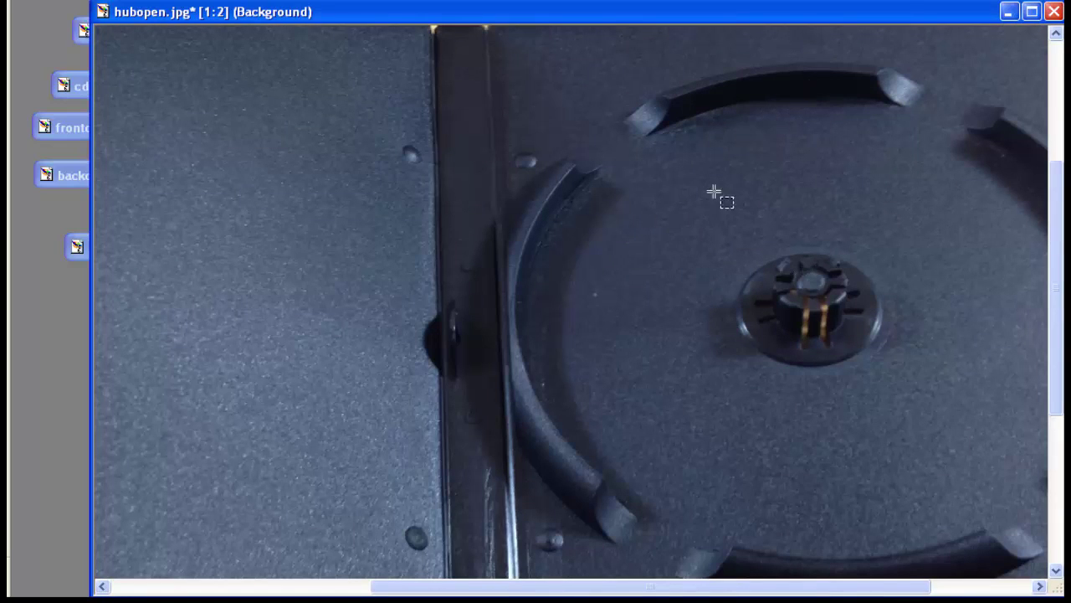
{"action": "scroll", "coordinate": [751, 273], "scroll_direction": "down", "scroll_amount": 1}
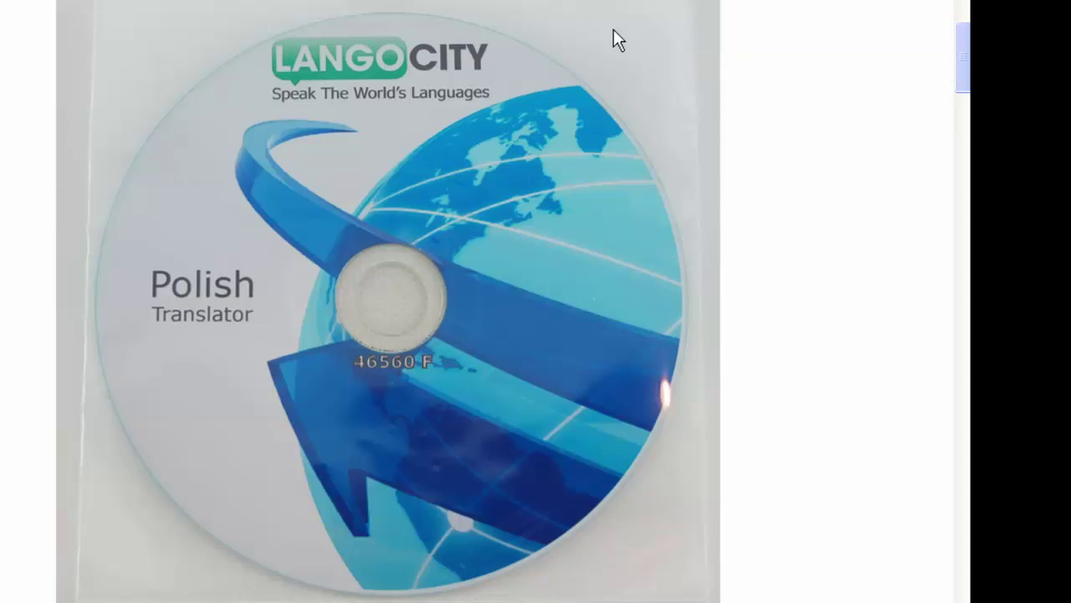
Step: Scroll up through the sleeve and bubble mailer shipping examples to the mailer image
{"action": "mouse_move", "coordinate": [636, 50]}
{"action": "scroll", "coordinate": [614, 58], "scroll_direction": "up", "scroll_amount": 10}
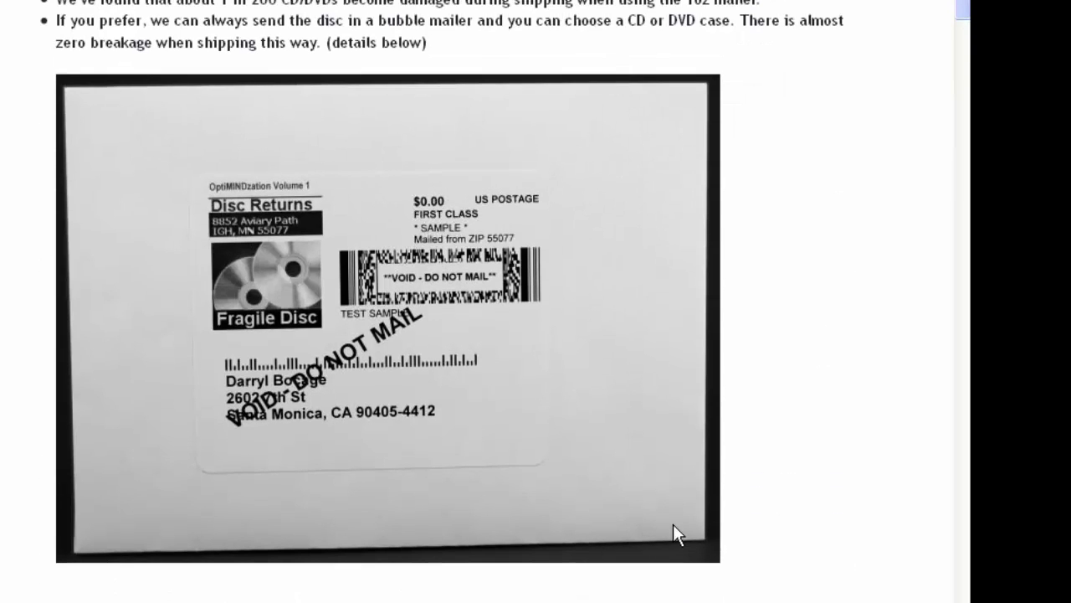
{"action": "mouse_move", "coordinate": [495, 93]}
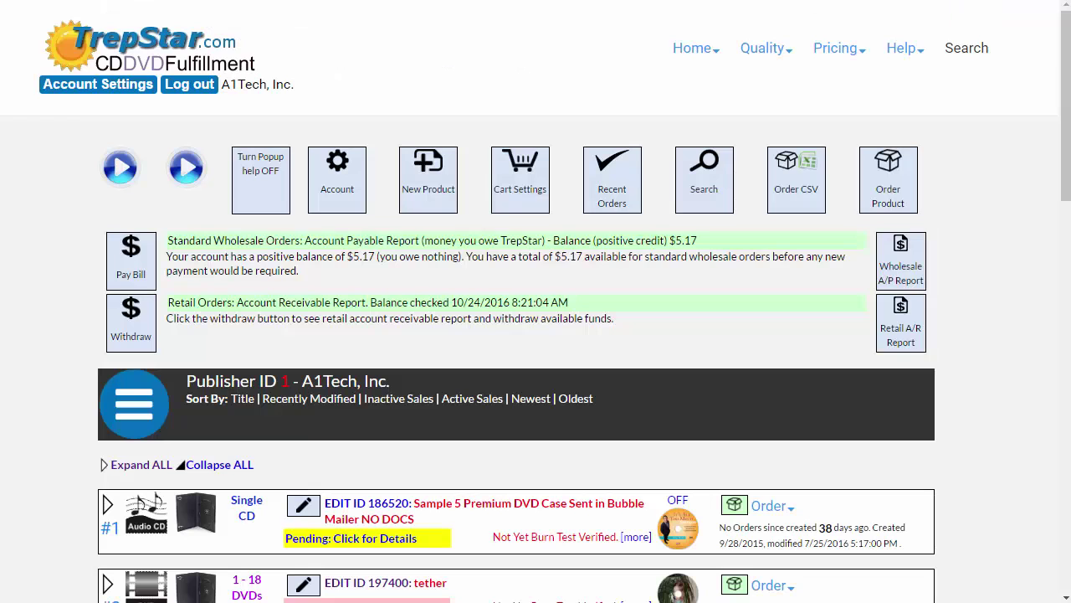
Step: Review project #3's package options, then return to the project listing
{"action": "scroll", "coordinate": [303, 475], "scroll_direction": "down", "scroll_amount": 3}
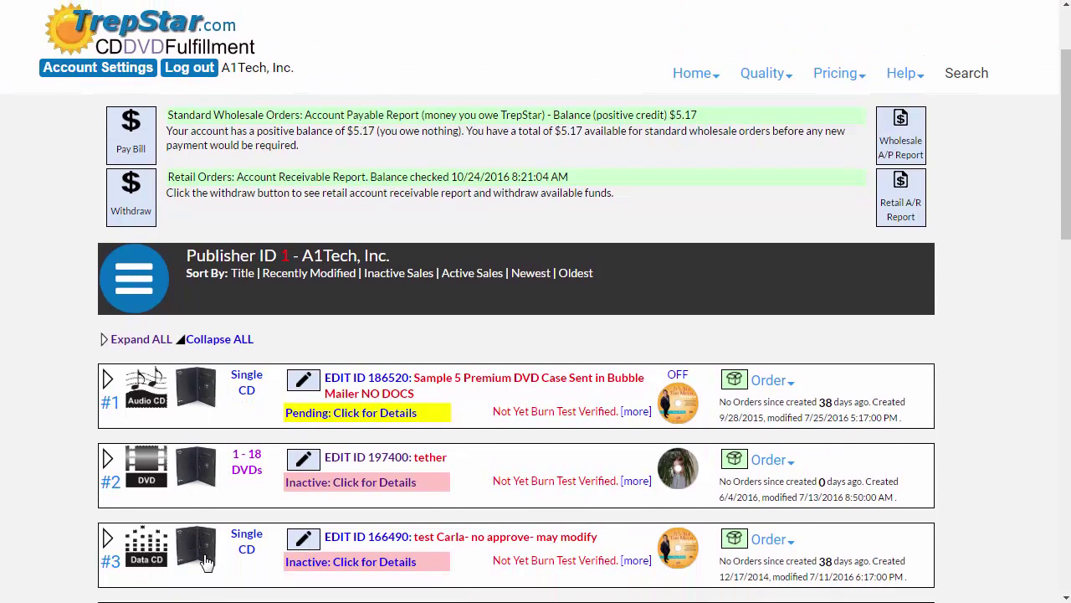
{"action": "left_click", "coordinate": [201, 555]}
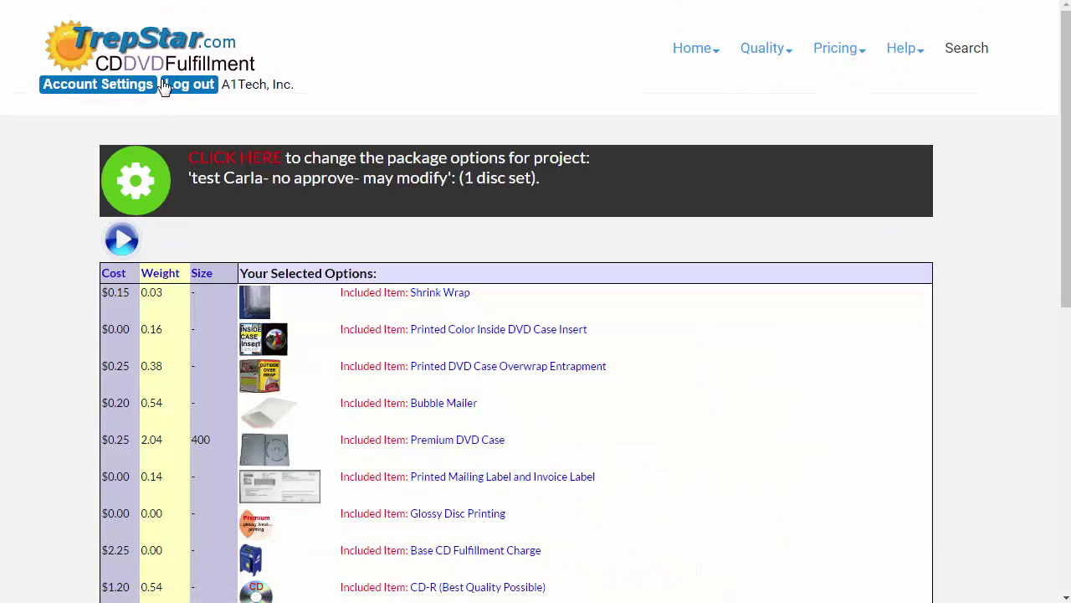
{"action": "left_click", "coordinate": [219, 159]}
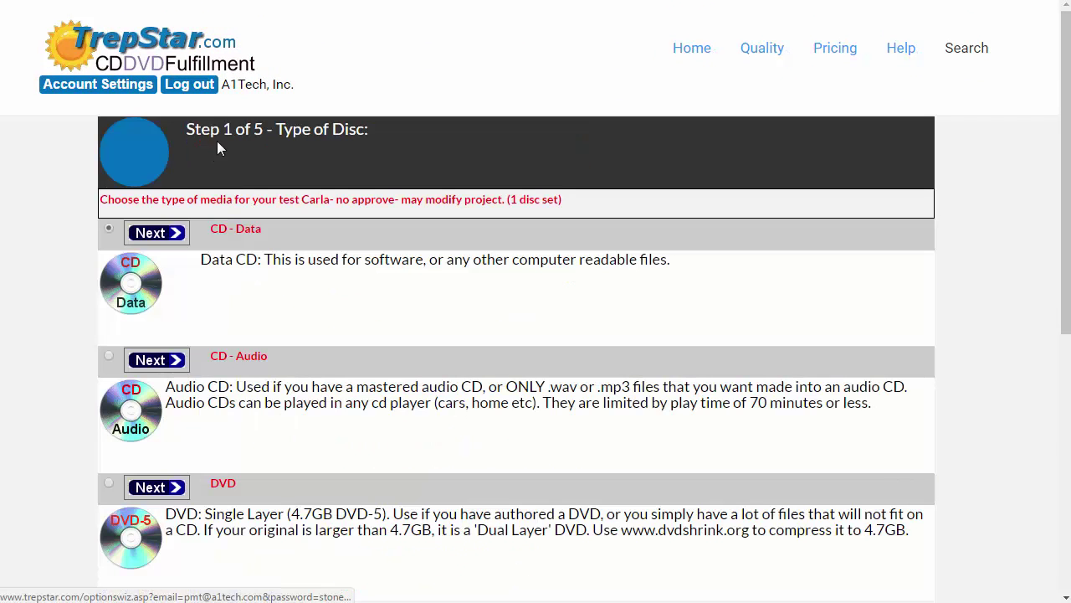
{"action": "key", "text": "alt+Left"}
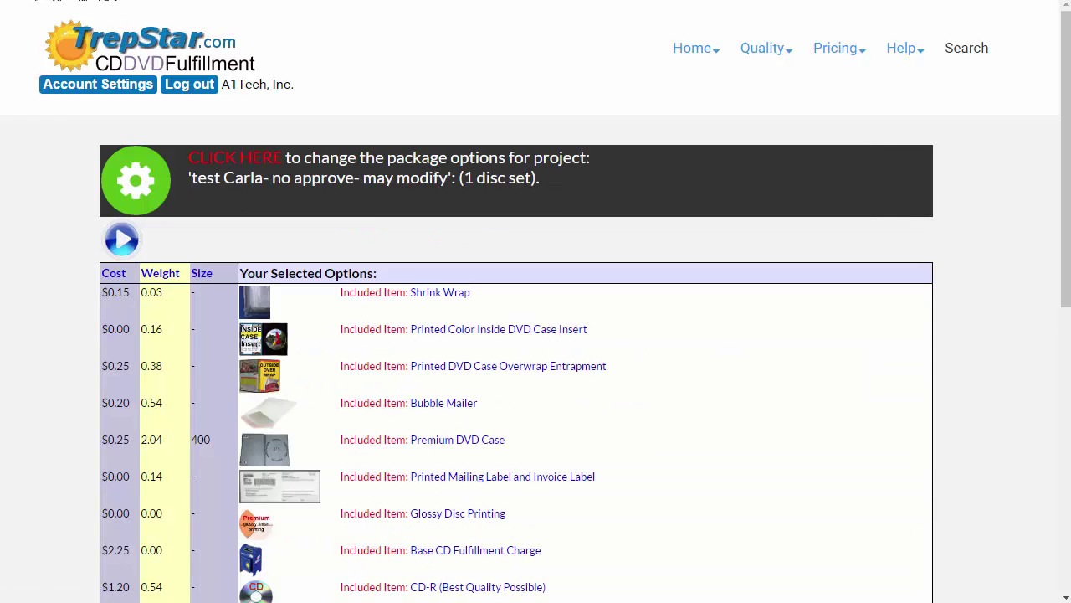
{"action": "key", "text": "alt+Left"}
Step: Open the packaging configuration of the 18-disc 'tether' project
{"action": "mouse_move", "coordinate": [774, 457]}
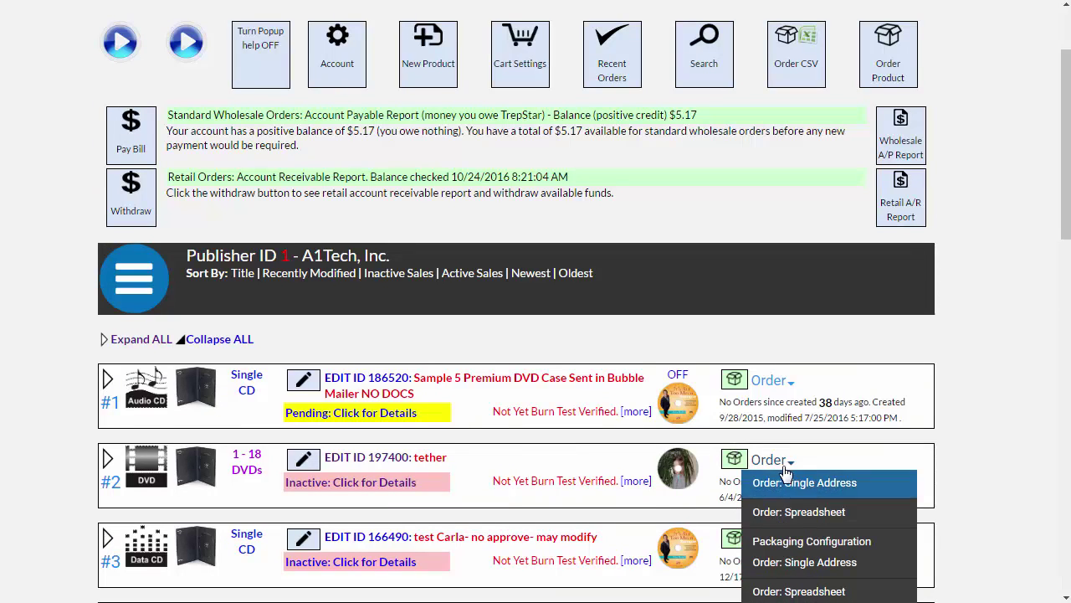
{"action": "scroll", "coordinate": [776, 437], "scroll_direction": "down", "scroll_amount": 1}
{"action": "scroll", "coordinate": [777, 436], "scroll_direction": "down", "scroll_amount": 3}
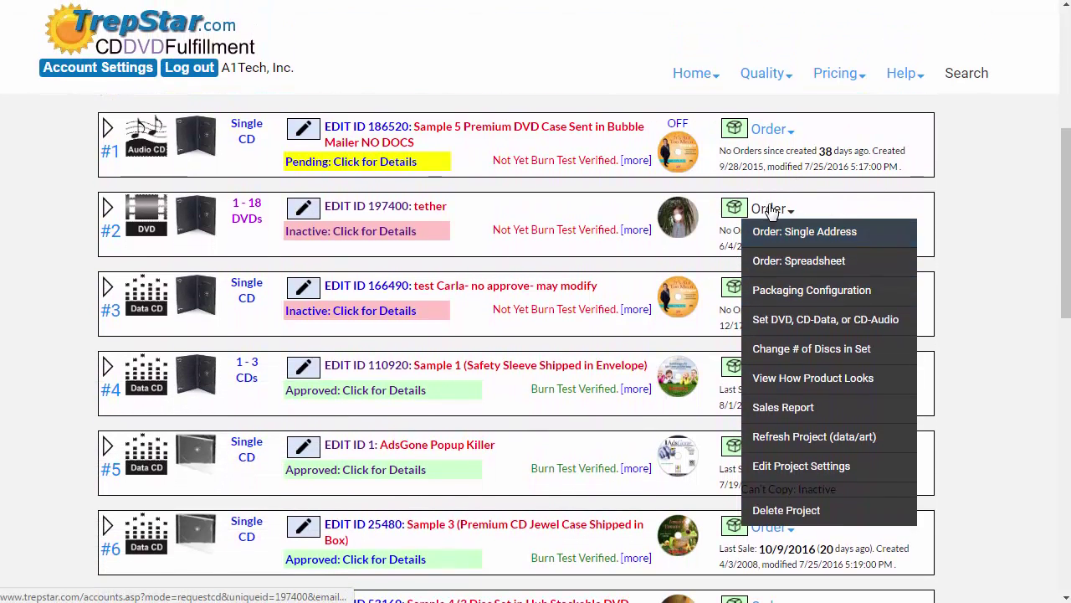
{"action": "left_click", "coordinate": [791, 291]}
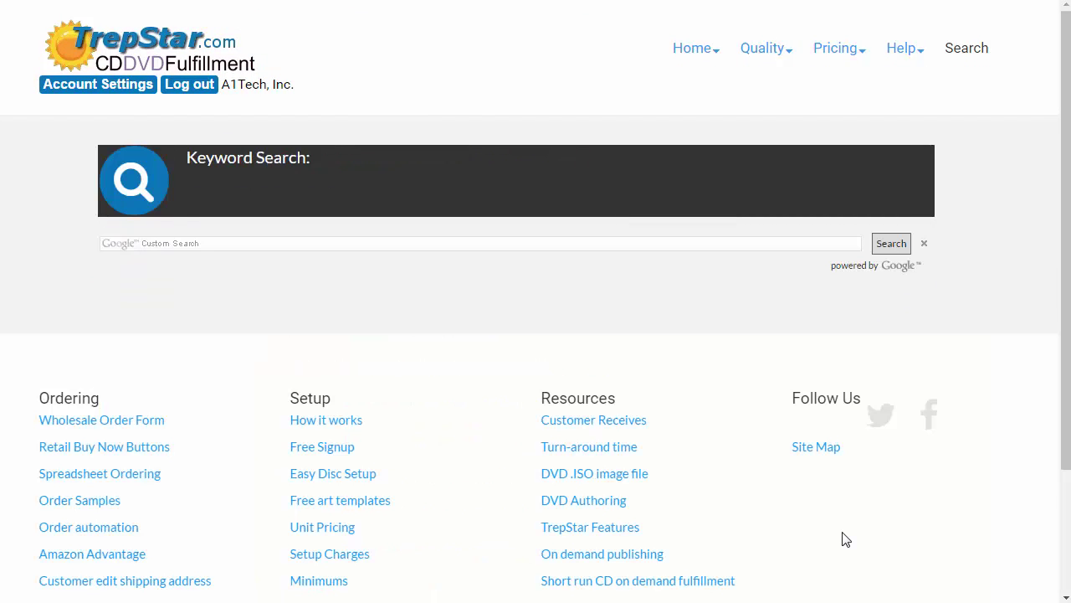
{"action": "mouse_move", "coordinate": [905, 34]}
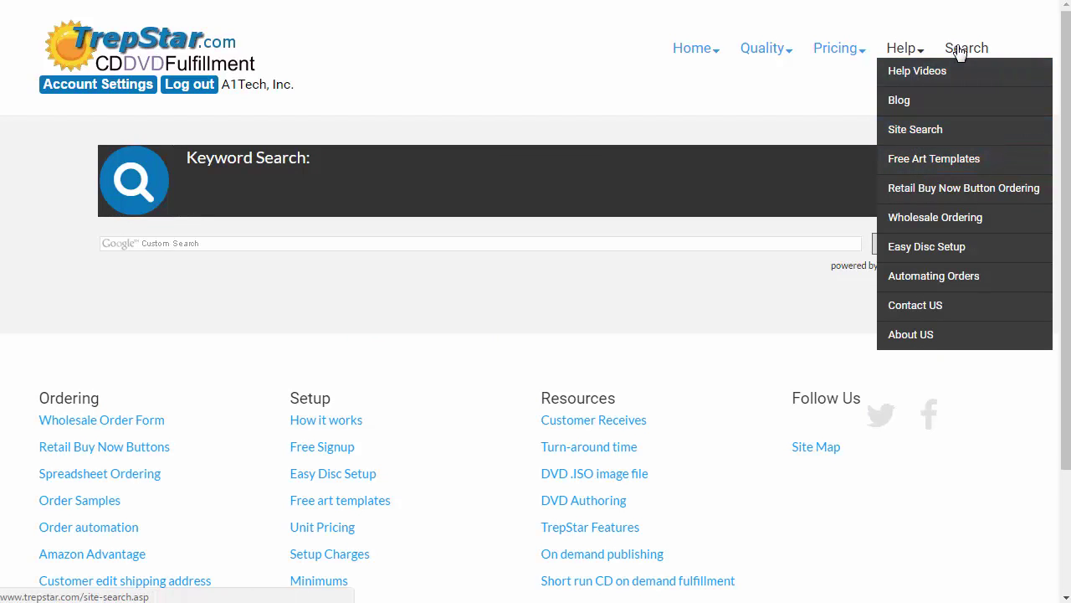
{"action": "mouse_move", "coordinate": [922, 58]}
{"action": "left_click", "coordinate": [971, 50]}
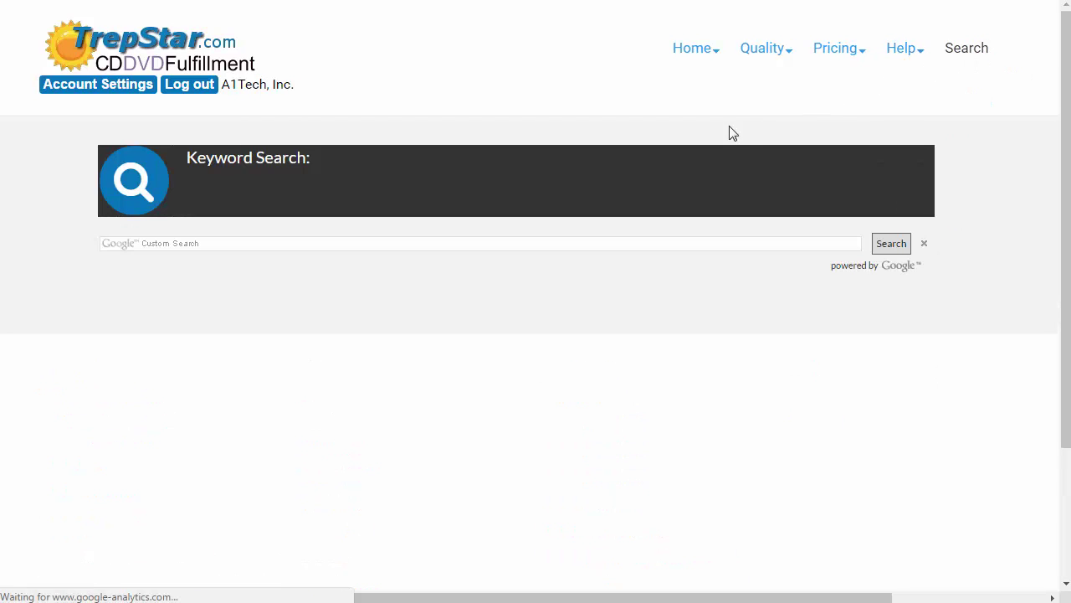